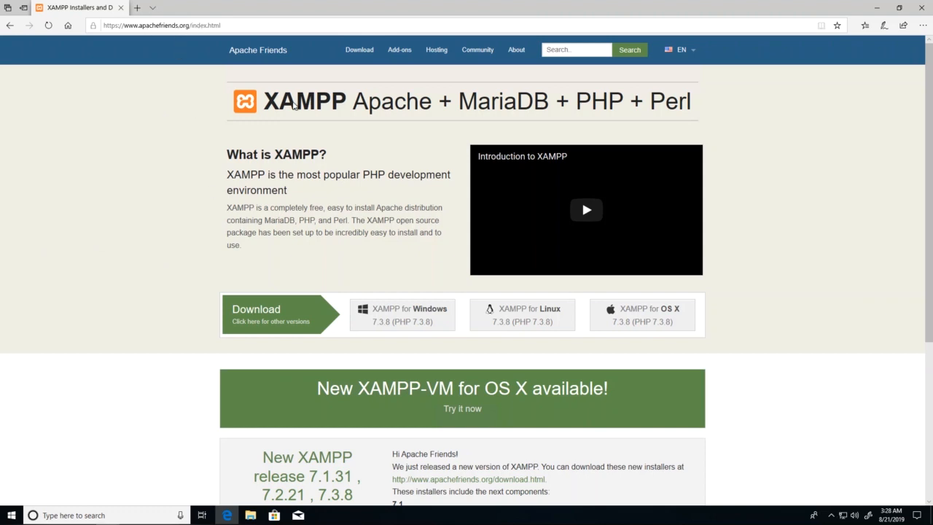
Step: Download the 64-bit XAMPP for Windows installer, version 7.1.31 / PHP 7.1.31
click(361, 51)
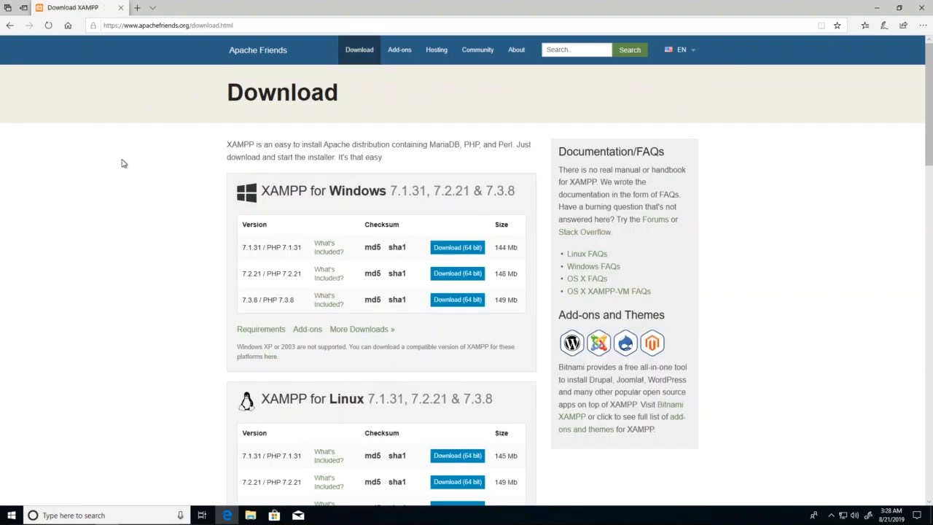
click(458, 247)
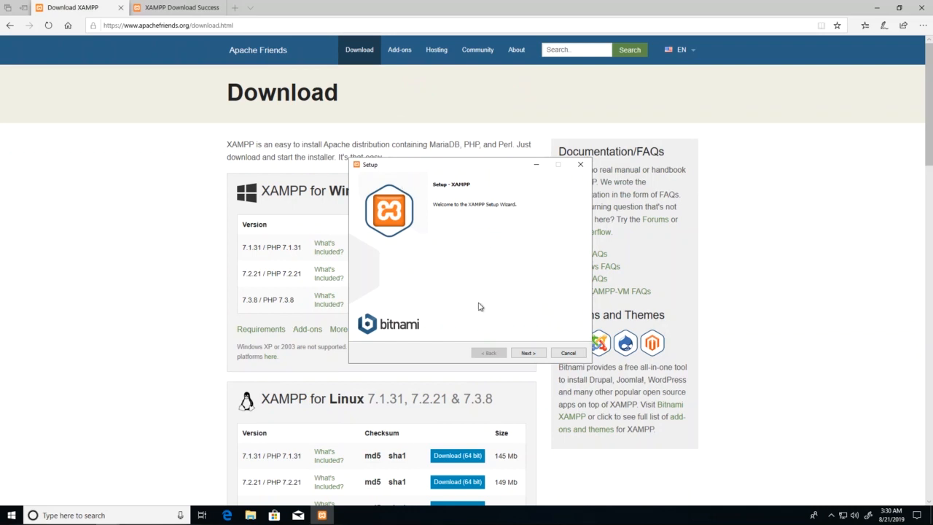
Step: Configure the XAMPP setup with all components, the installation folder C:\xampp and the option to learn more about Bitnami enabled
click(528, 353)
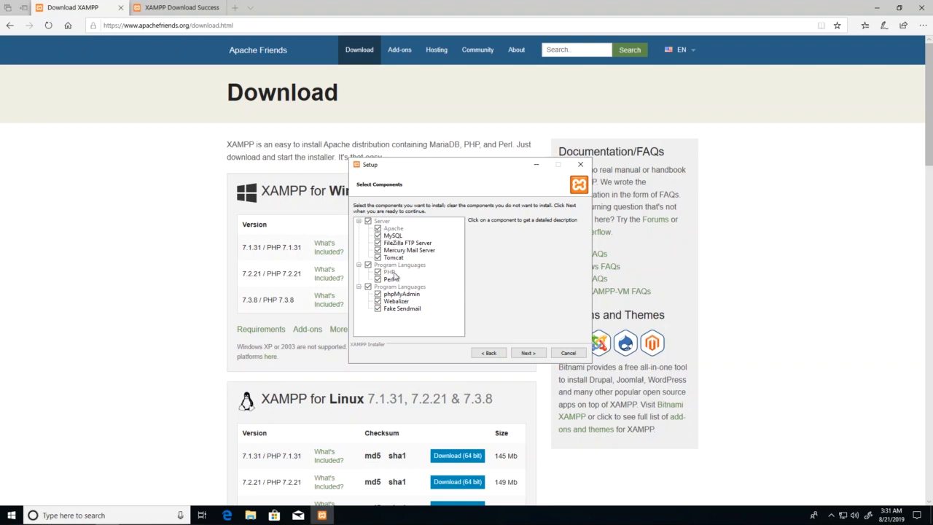
click(528, 354)
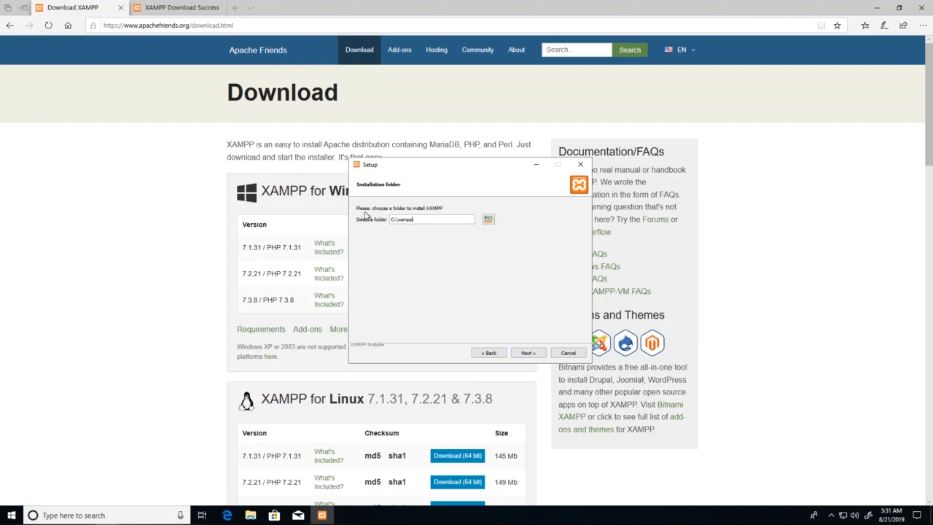
drag(419, 219, 378, 218)
click(420, 221)
drag(398, 219, 385, 219)
click(528, 353)
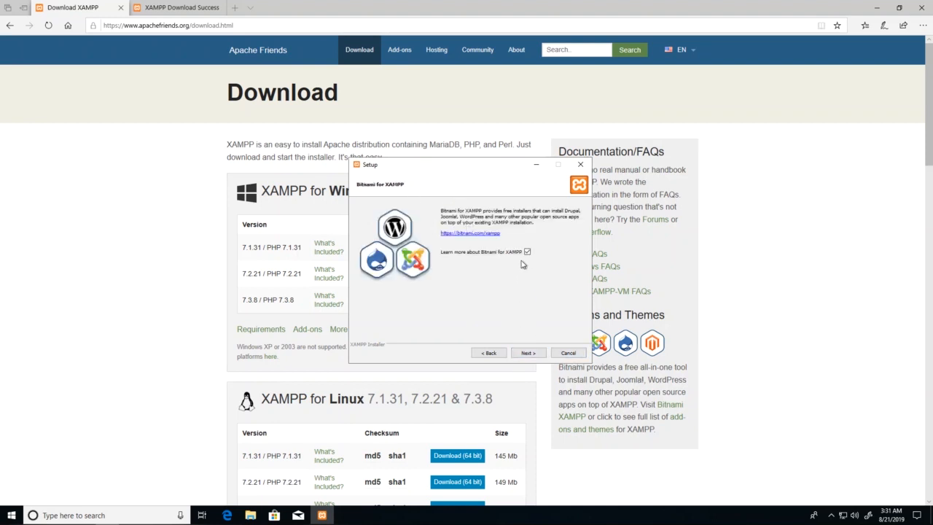
click(526, 352)
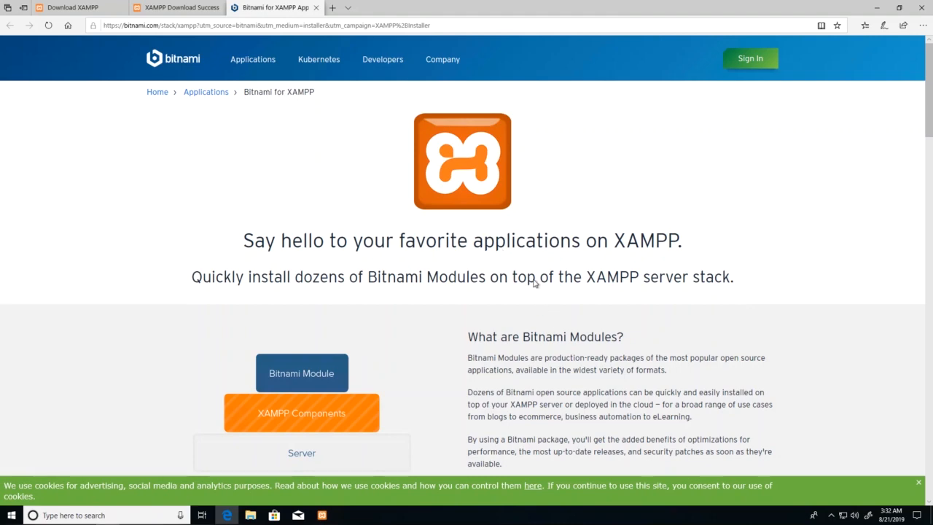
Step: Browse the Bitnami modules available for XAMPP, and return to the setup wizard to run the installation
scroll(555, 332, down, 5)
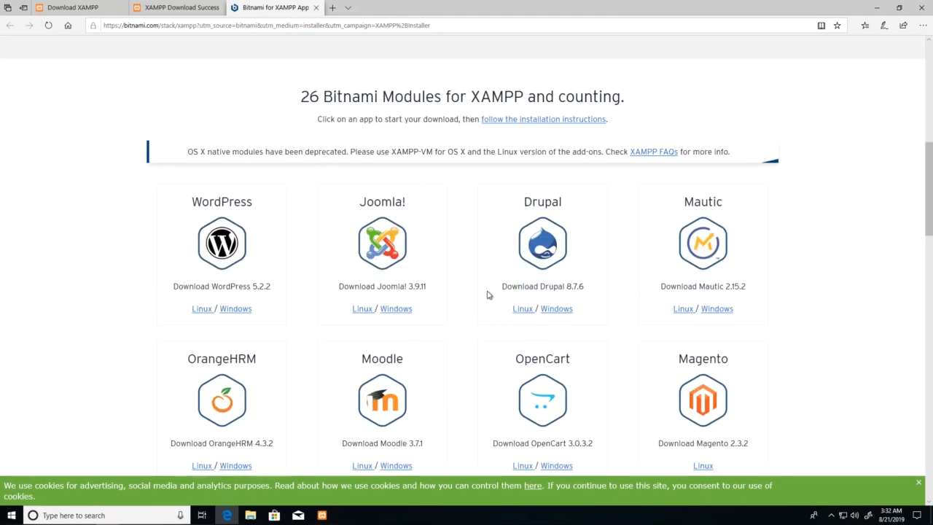
scroll(334, 302, down, 5)
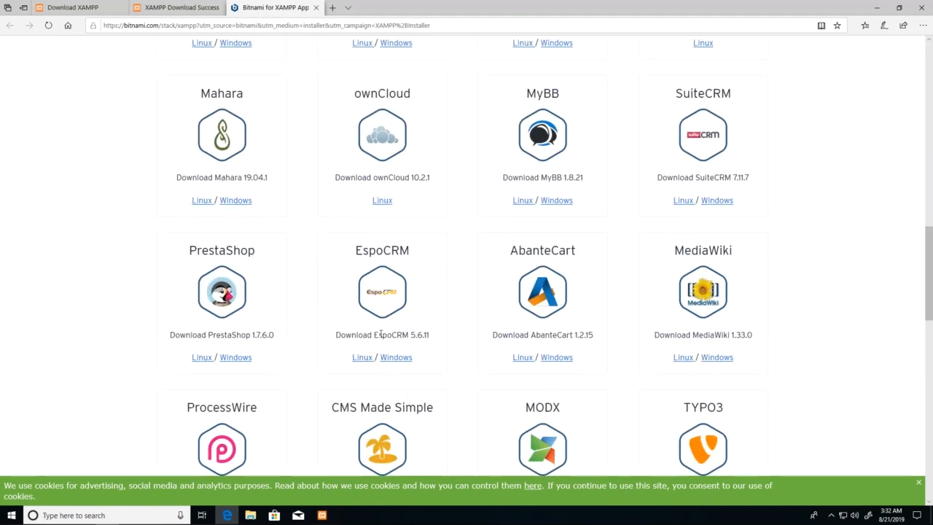
scroll(445, 314, up, 4)
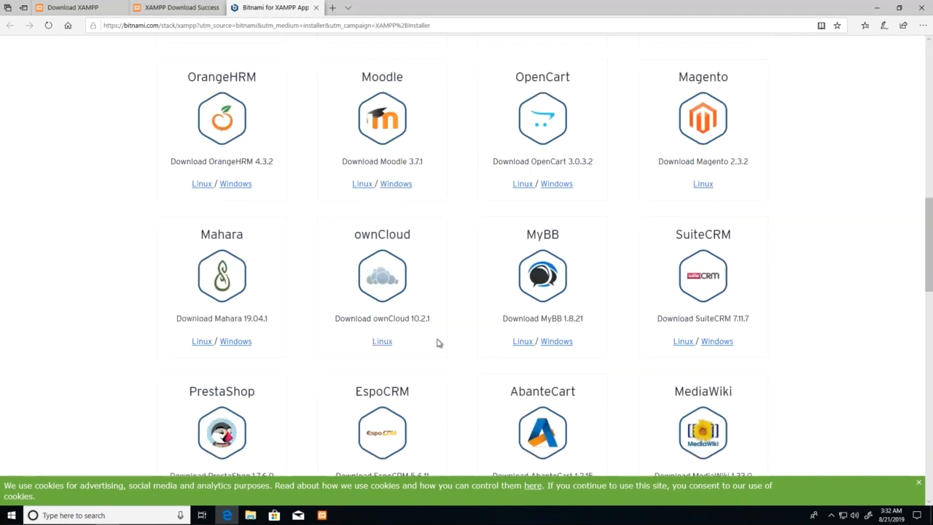
click(323, 515)
click(526, 355)
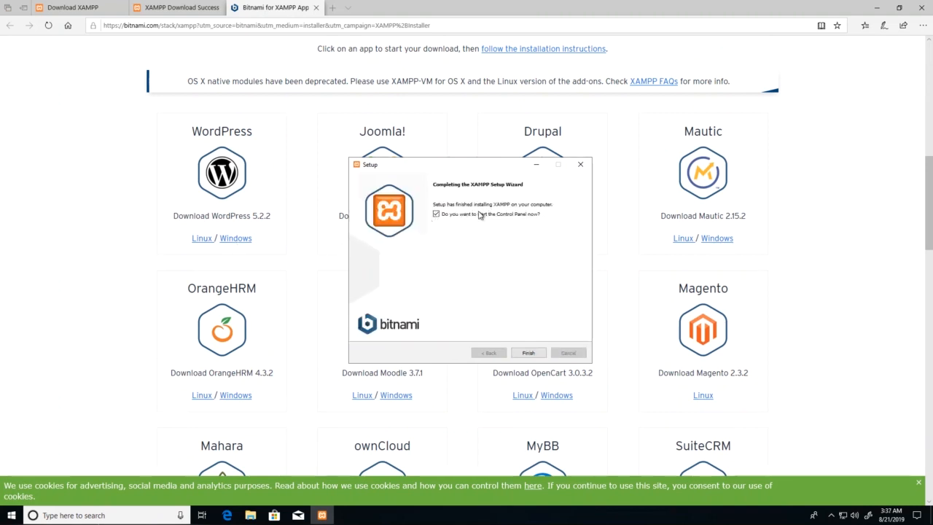
Step: Finish the setup with the Control Panel set to start, and save English as its language
click(529, 353)
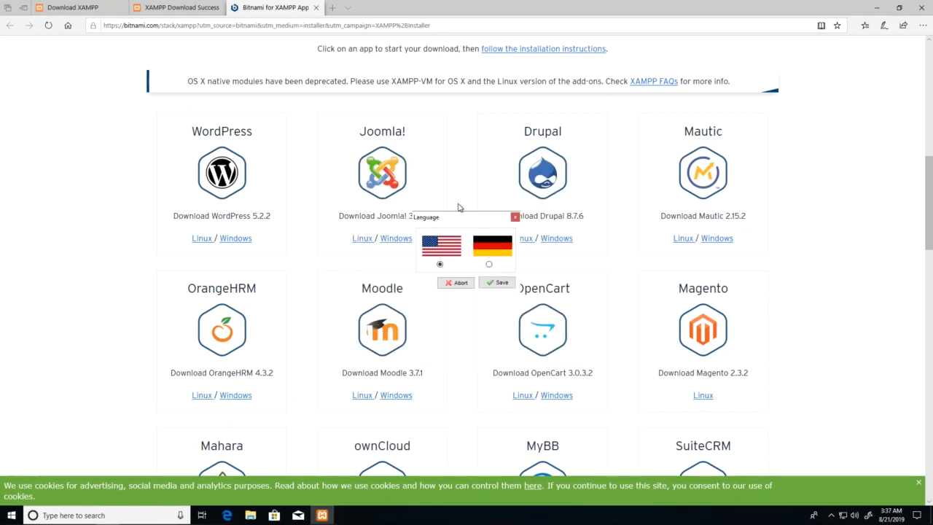
click(497, 283)
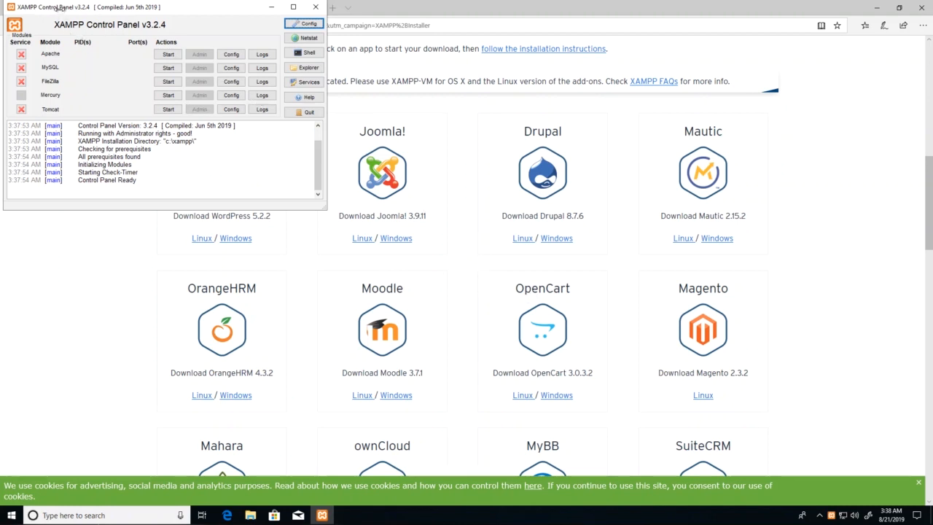
Step: Start the Apache and MySQL modules in the XAMPP Control Panel, allowing both through the Windows firewall on public networks
drag(71, 10, 215, 69)
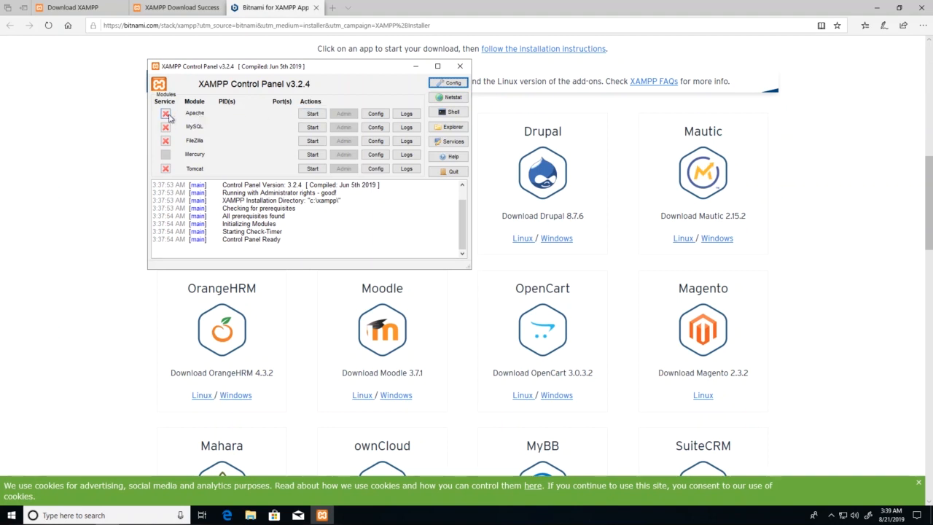
click(309, 114)
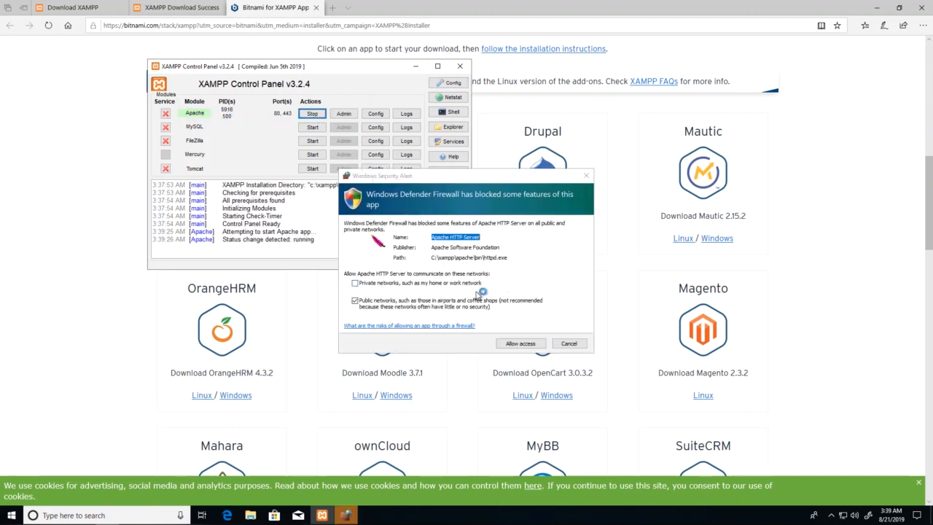
click(529, 342)
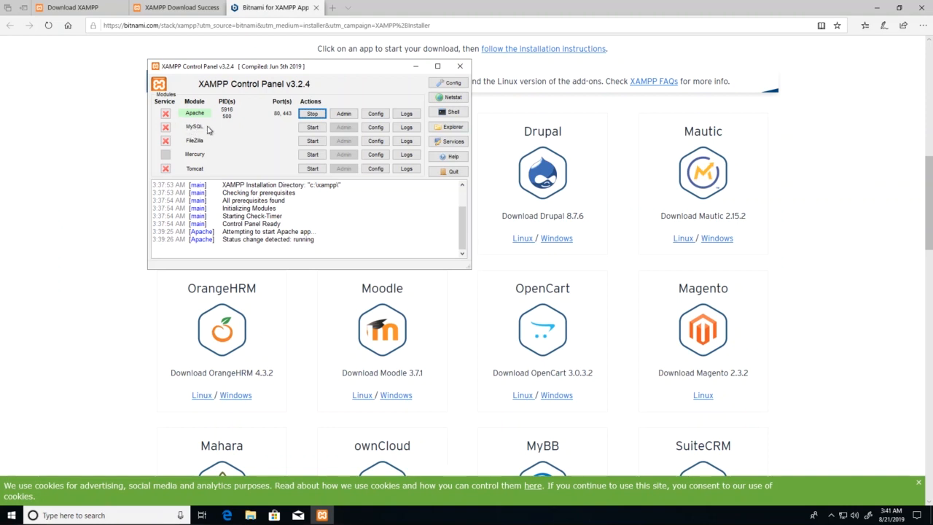
click(312, 127)
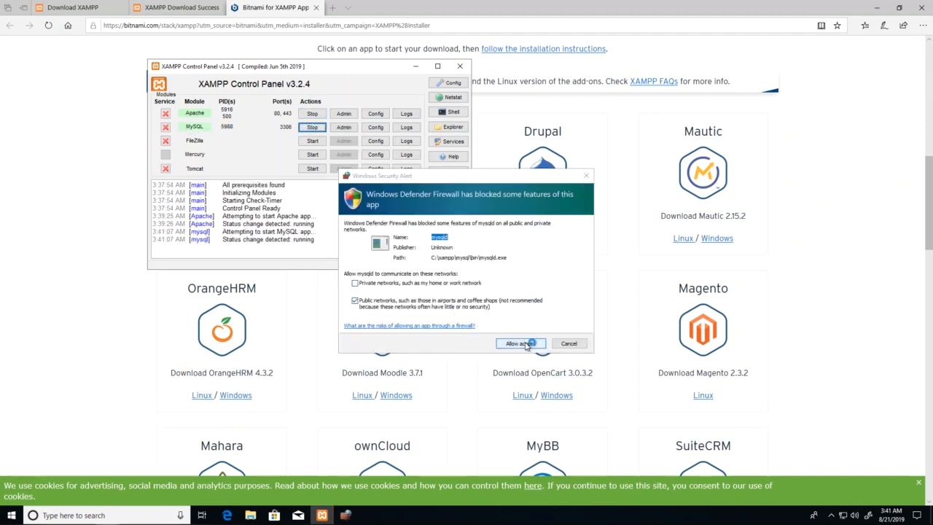
key(Return)
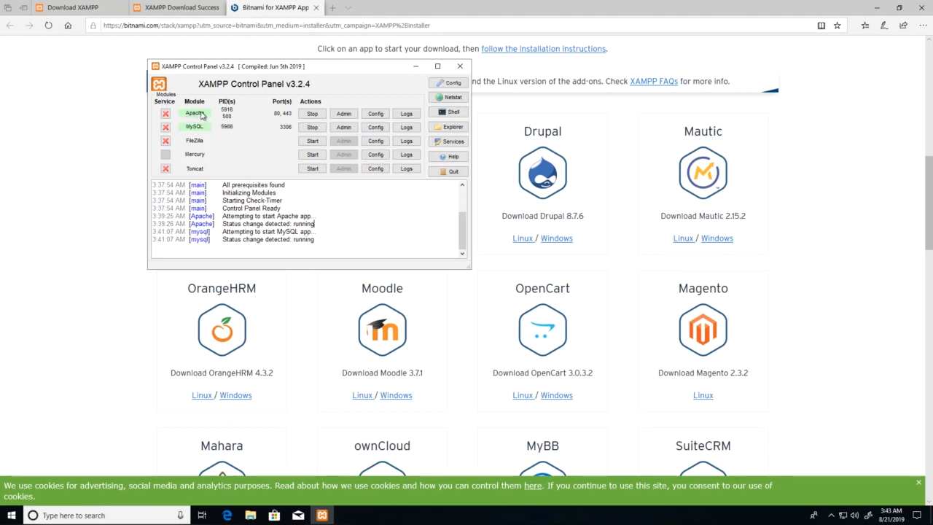
Step: Open localhost in a new browser tab
click(332, 9)
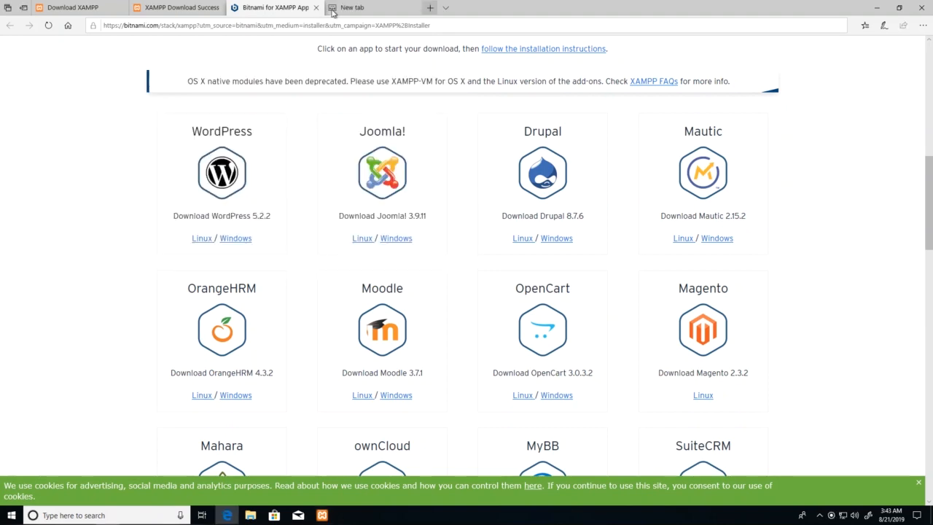
text(localhost)
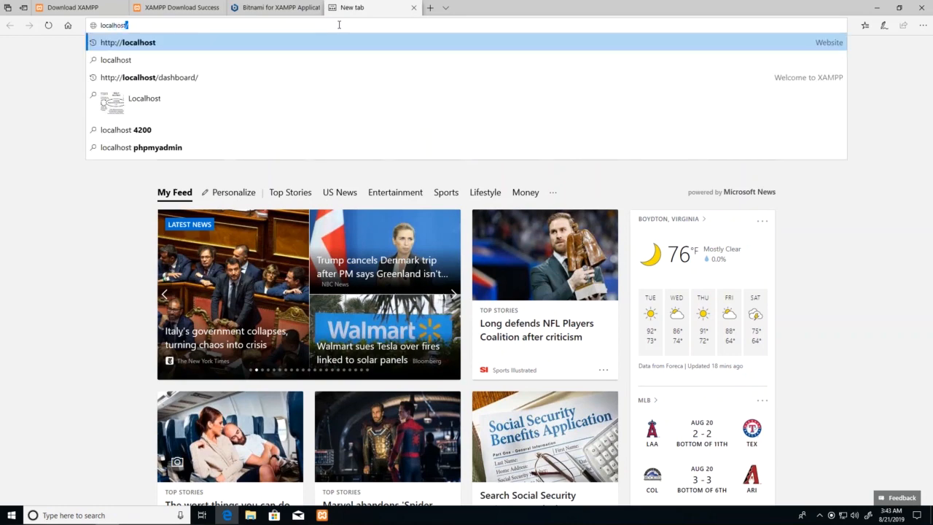
key(Return)
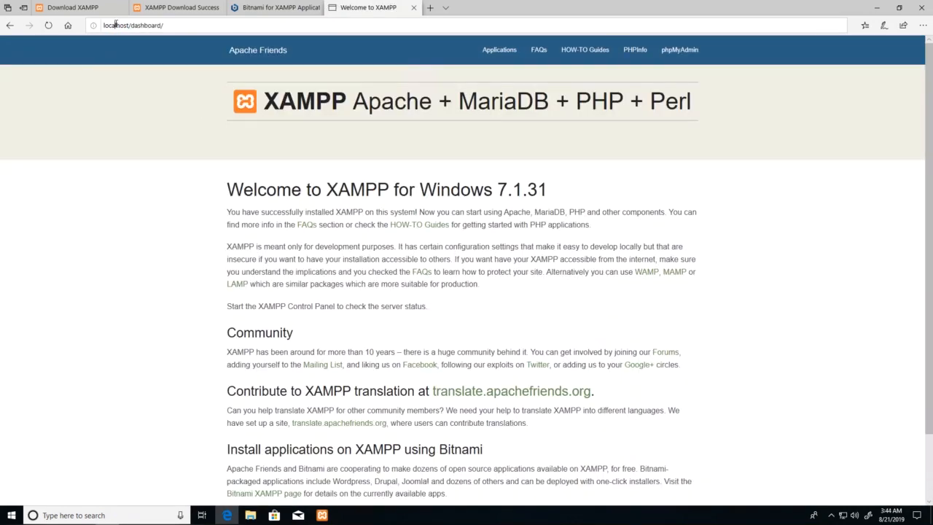
Step: Review the local XAMPP dashboard page and check the Apache and MySQL modules in the XAMPP Control Panel
double_click(115, 24)
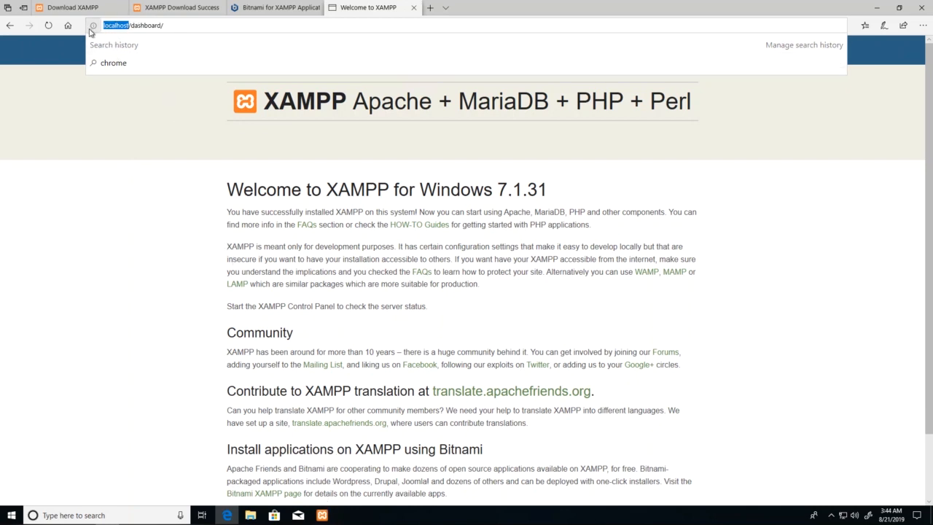
click(322, 515)
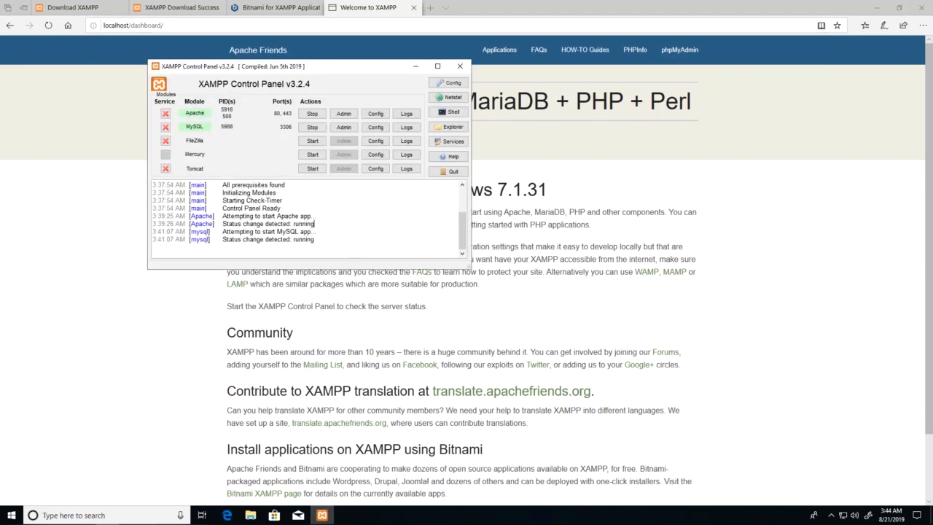
click(206, 272)
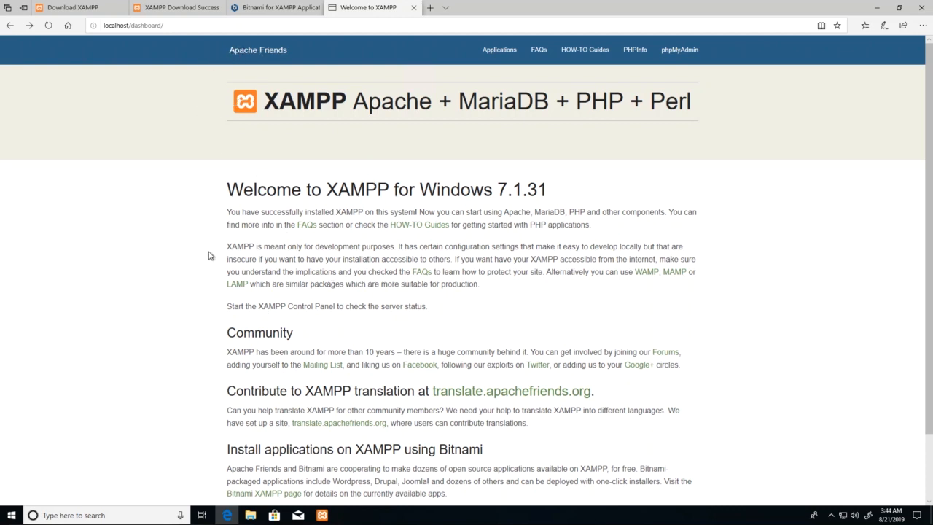
scroll(316, 301, down, 2)
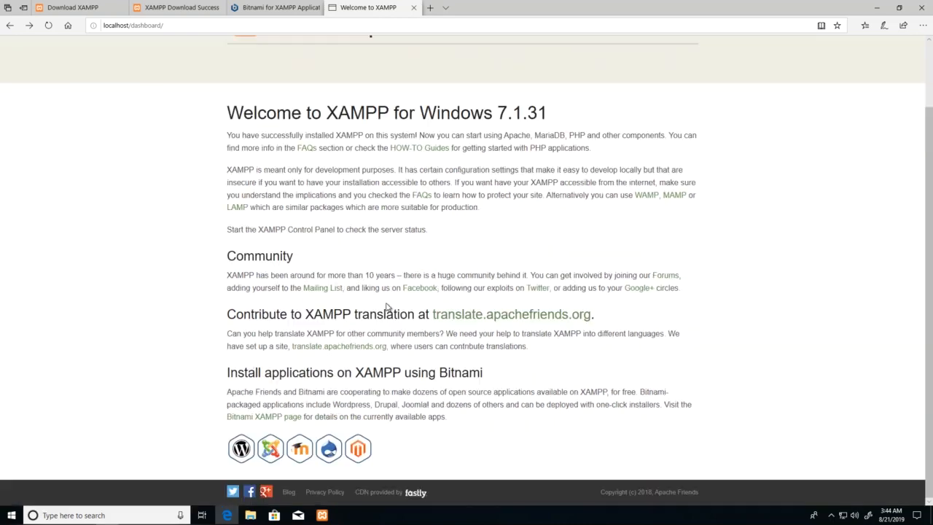
scroll(306, 298, up, 2)
scroll(309, 298, down, 2)
scroll(476, 267, up, 2)
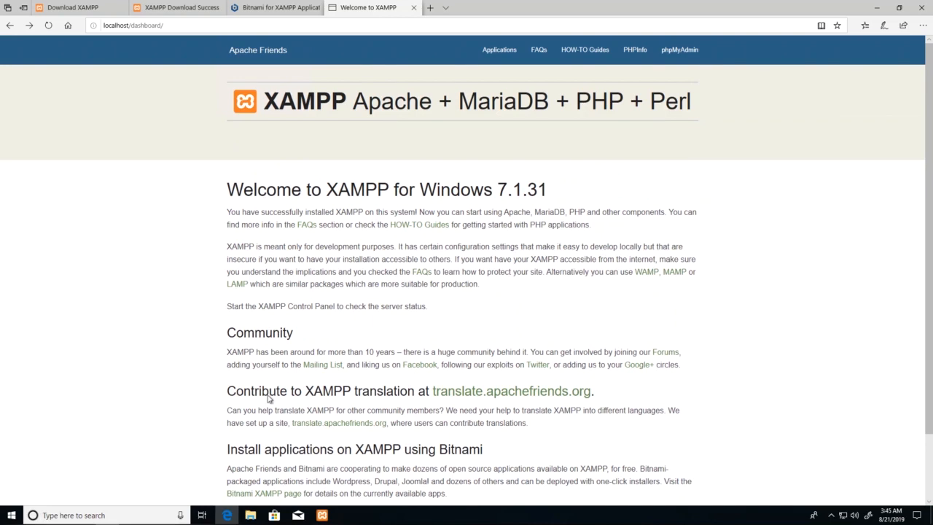
mouse_move(319, 515)
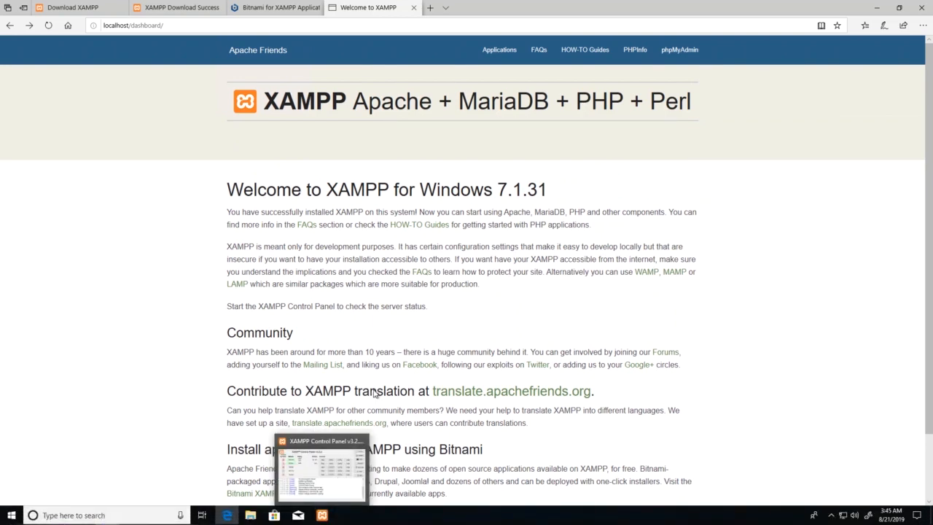
click(322, 514)
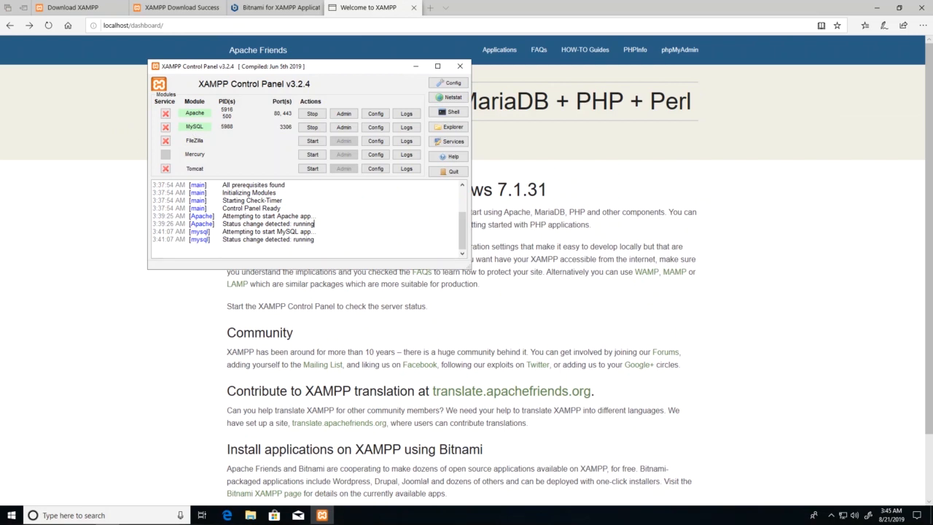
click(633, 151)
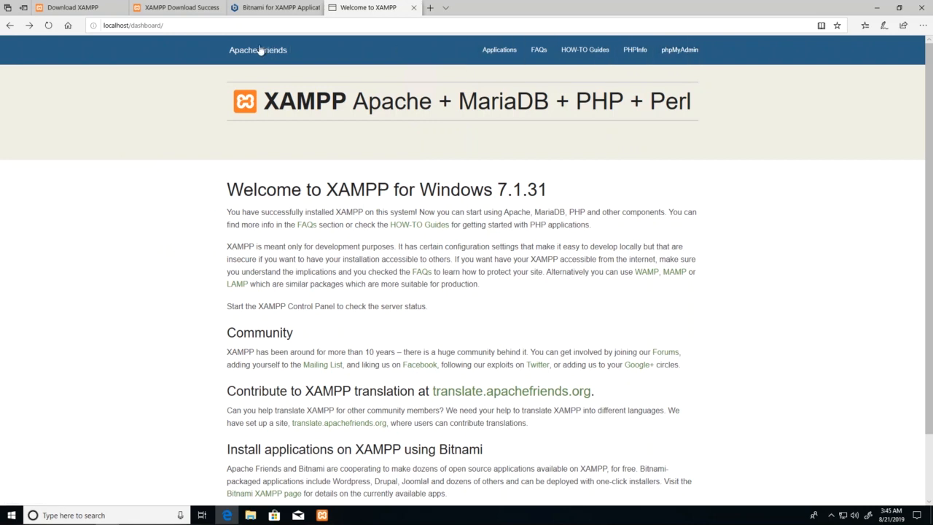
Step: Open the PHPInfo and phpMyAdmin pages from the XAMPP dashboard
click(636, 54)
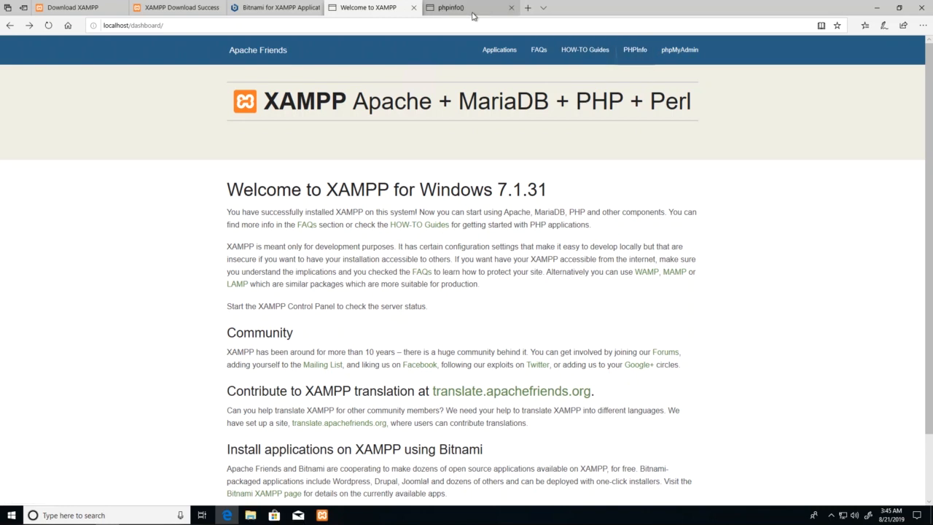
click(687, 58)
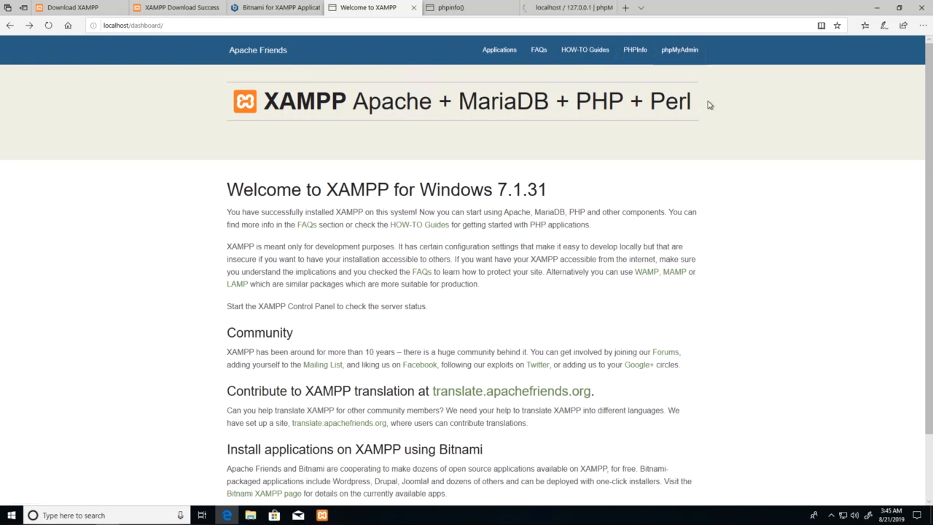
Step: Examine the PHP version and the DOCUMENT_ROOT path in the Apache Environment section of the phpinfo page
click(460, 9)
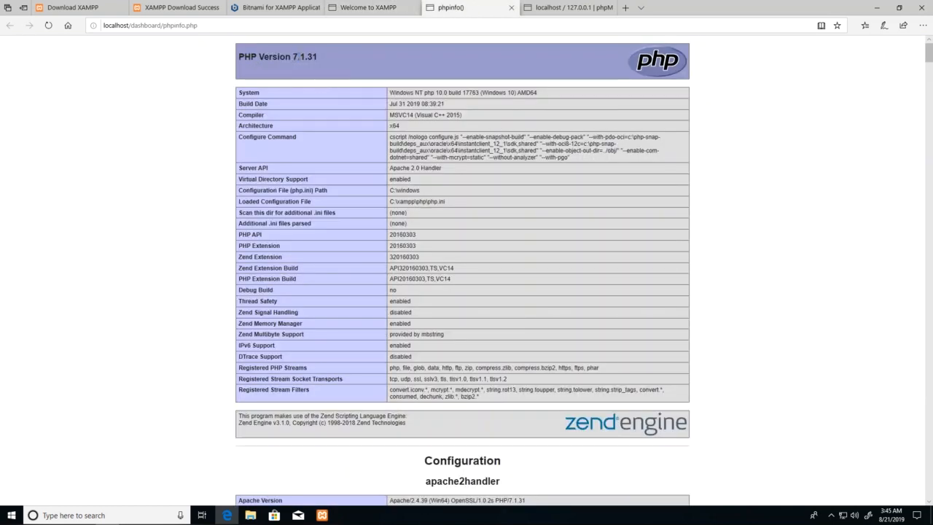
drag(293, 57, 319, 58)
scroll(624, 235, down, 10)
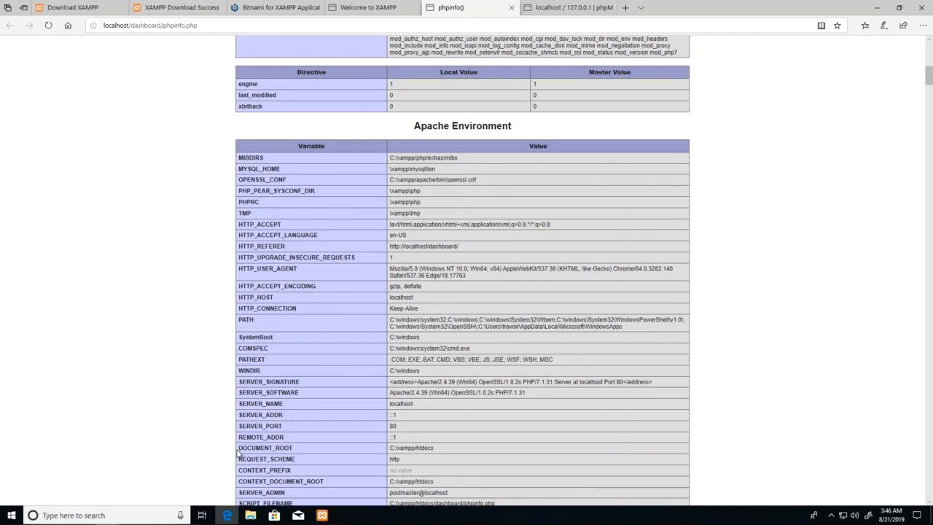
drag(238, 452, 294, 450)
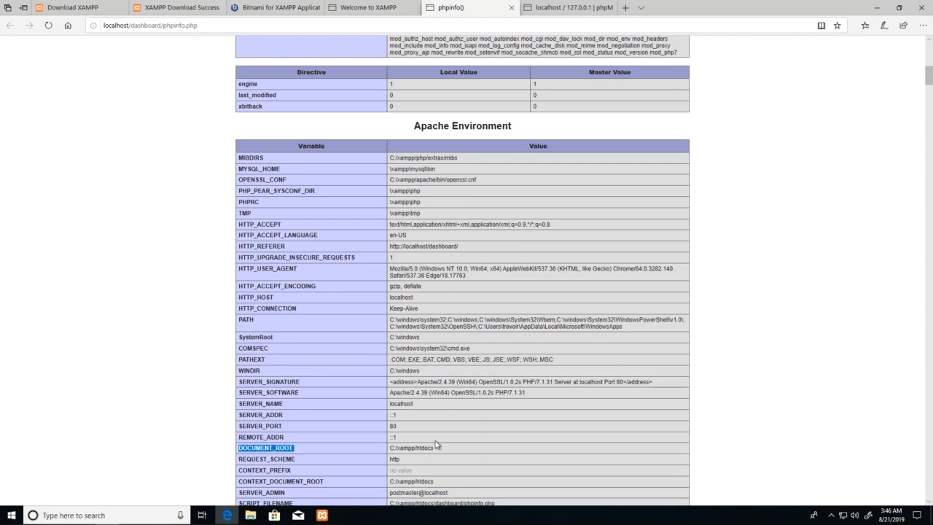
double_click(402, 448)
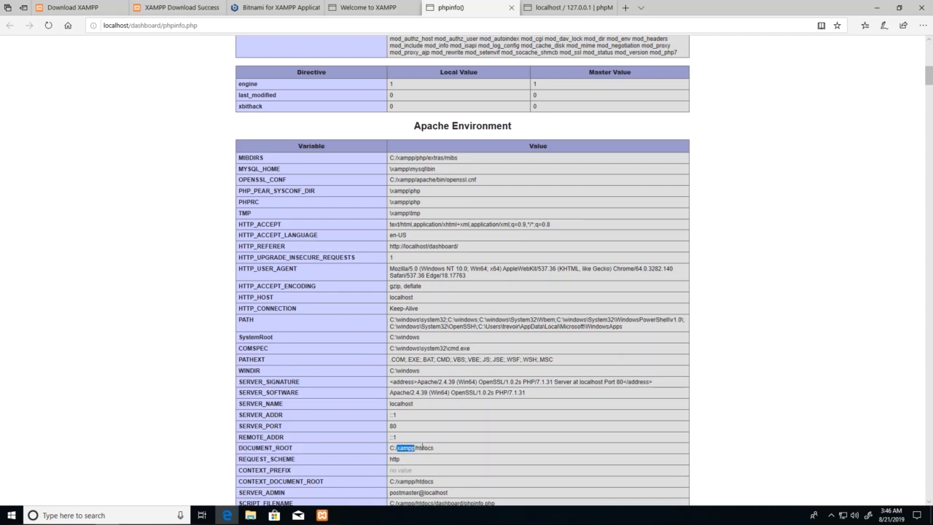
double_click(422, 447)
drag(391, 450, 439, 451)
click(427, 451)
drag(389, 450, 441, 451)
scroll(327, 264, down, 1)
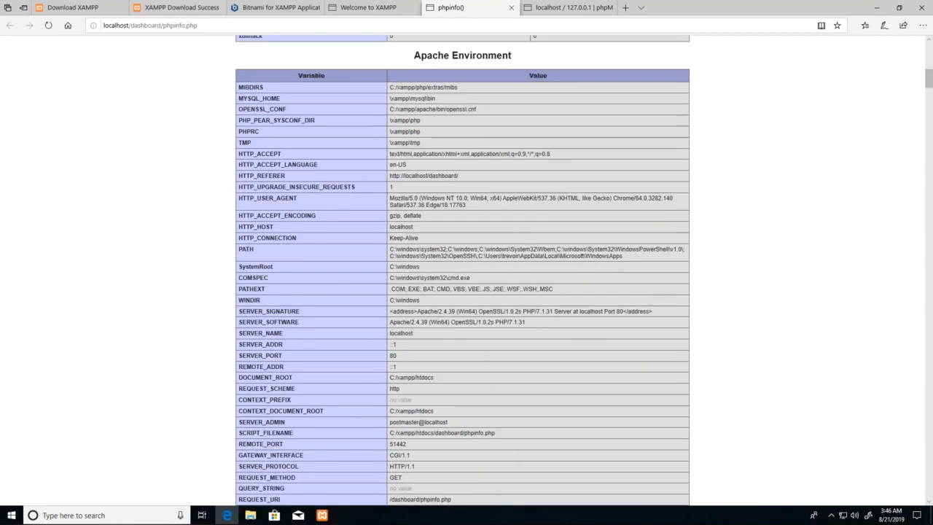
Step: Examine the PHP configuration and extension sections of the phpinfo page from Apache Environment through mysqli and mysqlnd to PDO and Phar
scroll(339, 271, down, 10)
scroll(342, 274, down, 15)
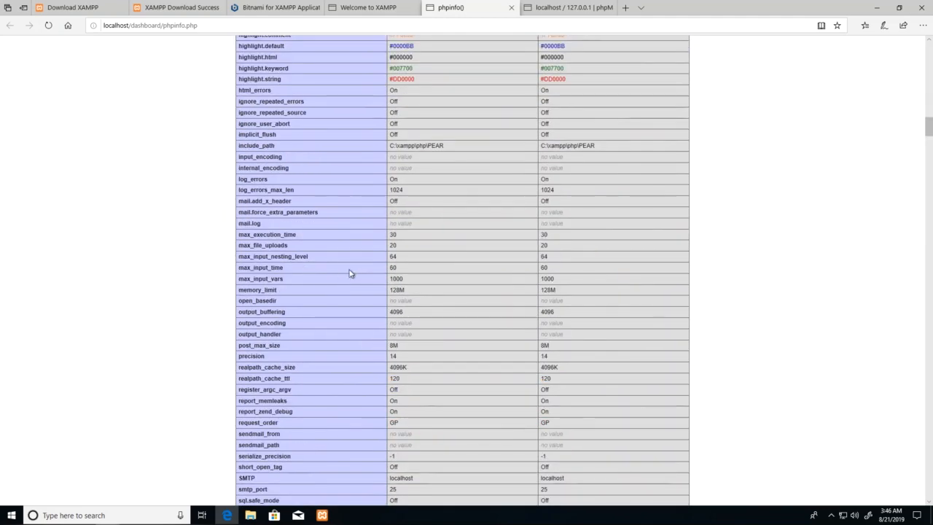
scroll(412, 277, down, 10)
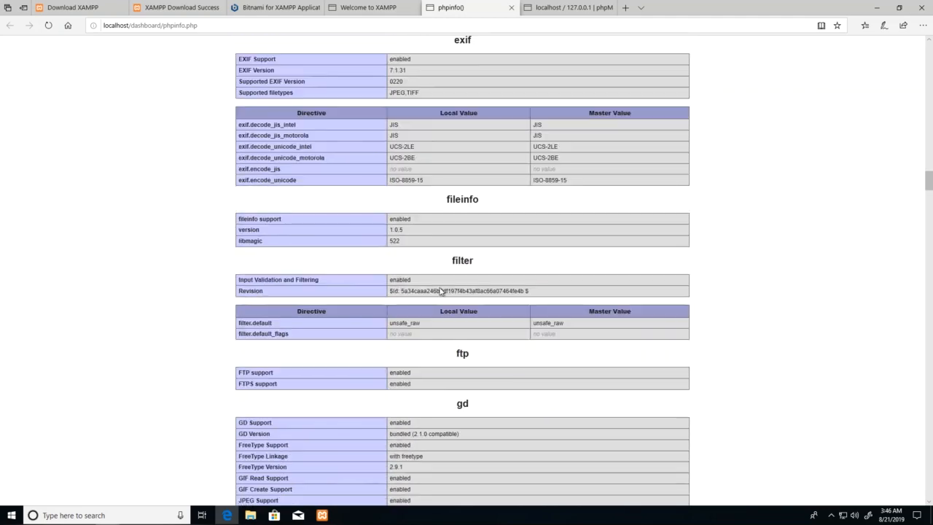
scroll(467, 279, down, 10)
scroll(474, 312, down, 10)
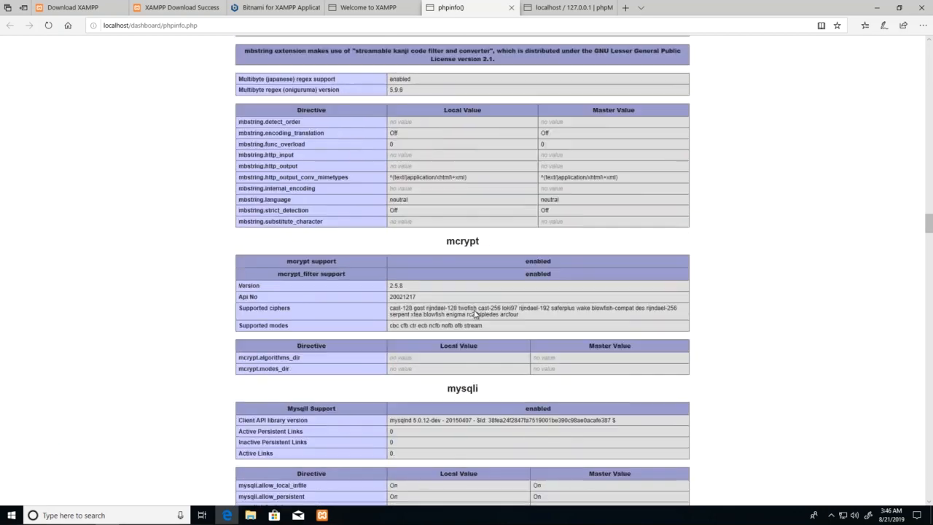
scroll(439, 258, up, 6)
scroll(470, 293, up, 2)
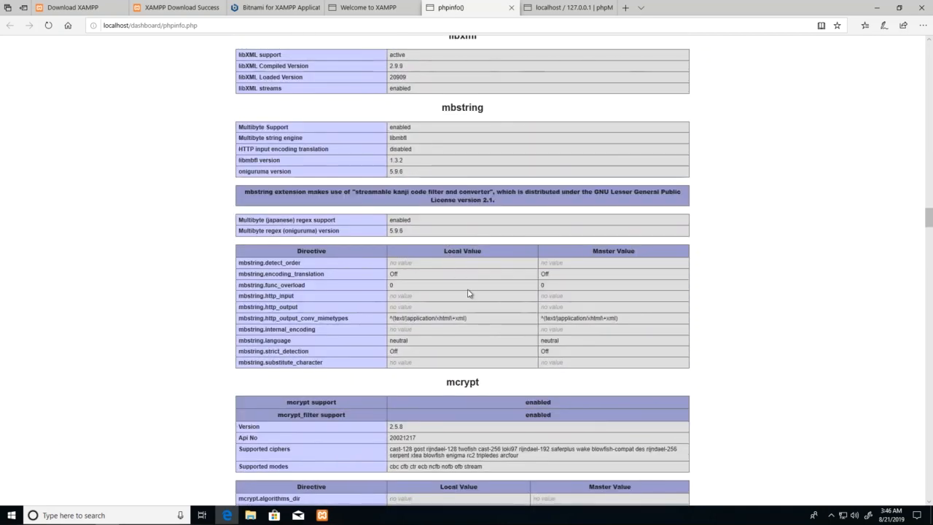
scroll(472, 326, down, 8)
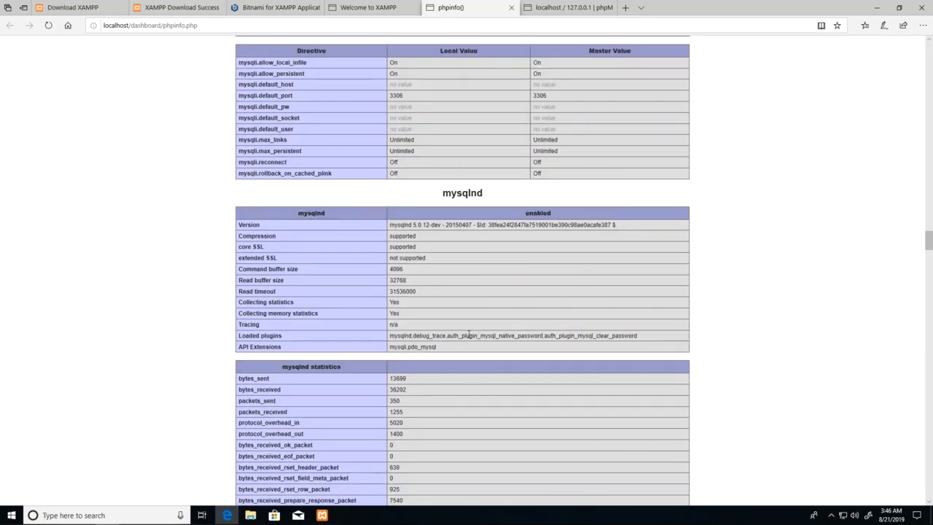
scroll(470, 335, down, 10)
scroll(470, 342, down, 5)
scroll(470, 343, down, 15)
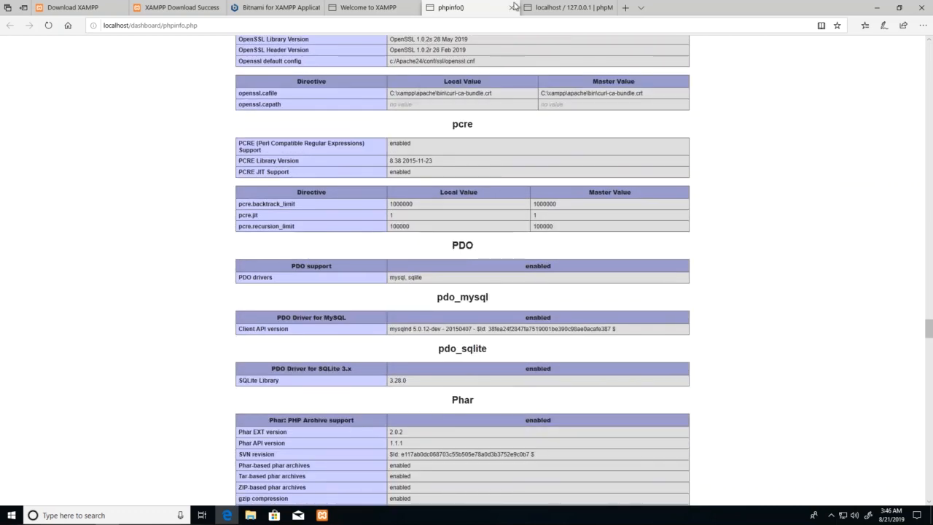
Step: Switch to the phpMyAdmin page and examine its title, server address and localhost URL
click(571, 8)
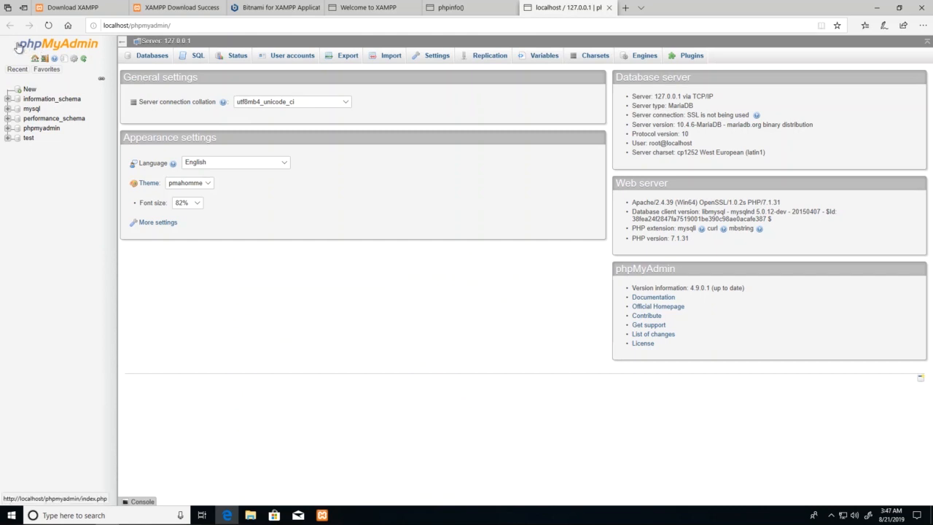
double_click(76, 44)
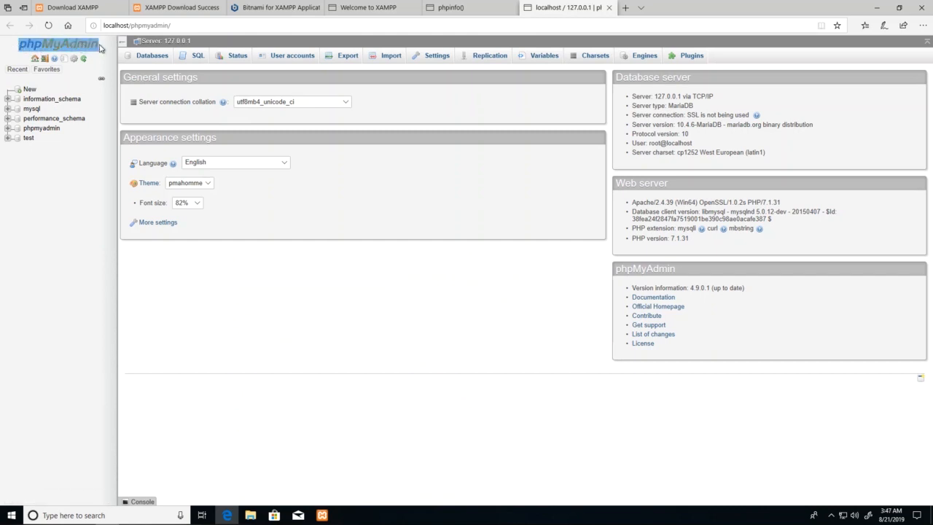
click(269, 275)
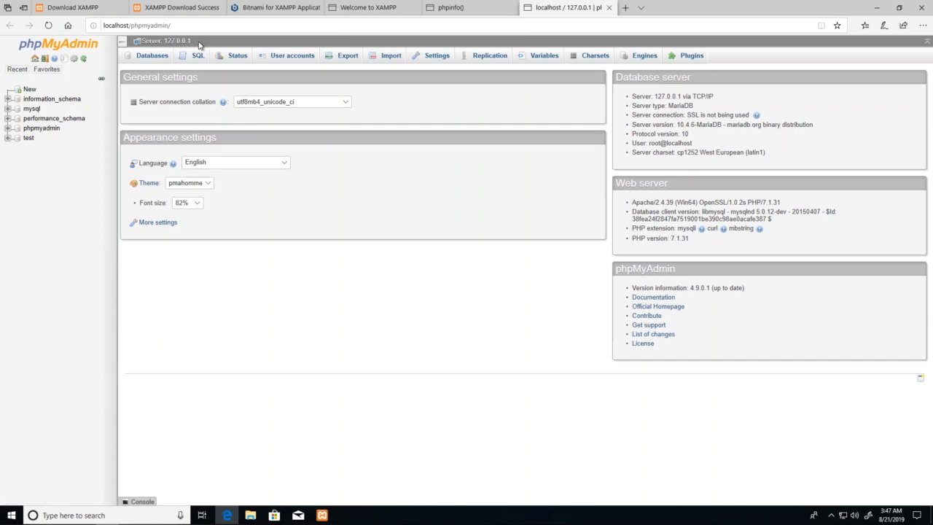
drag(192, 43, 167, 45)
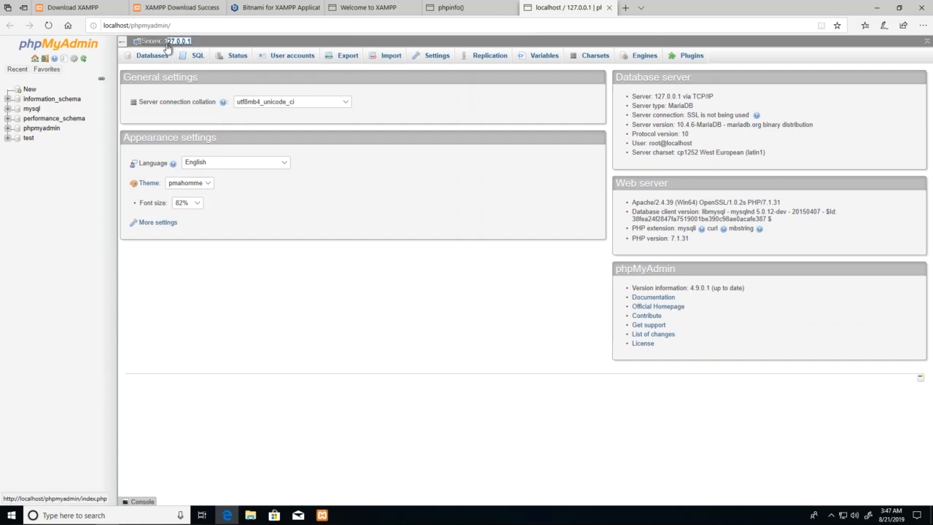
double_click(116, 25)
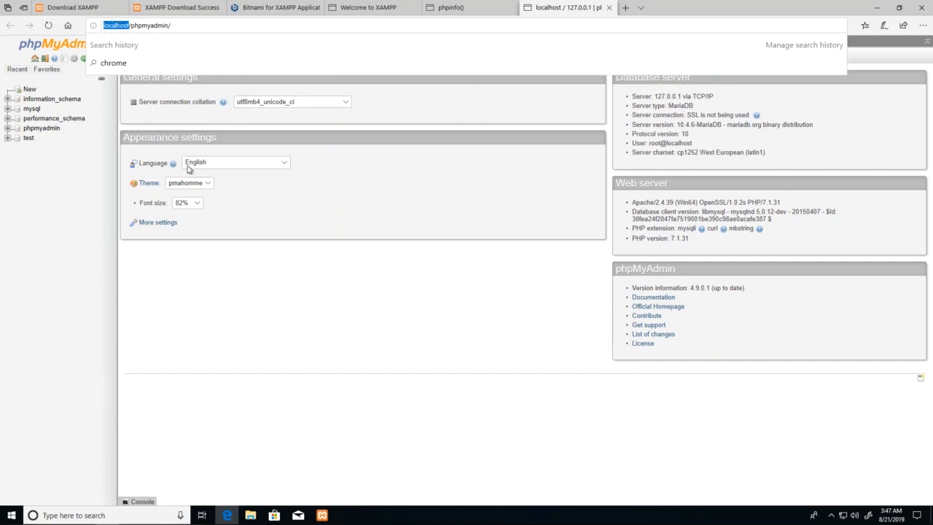
click(237, 287)
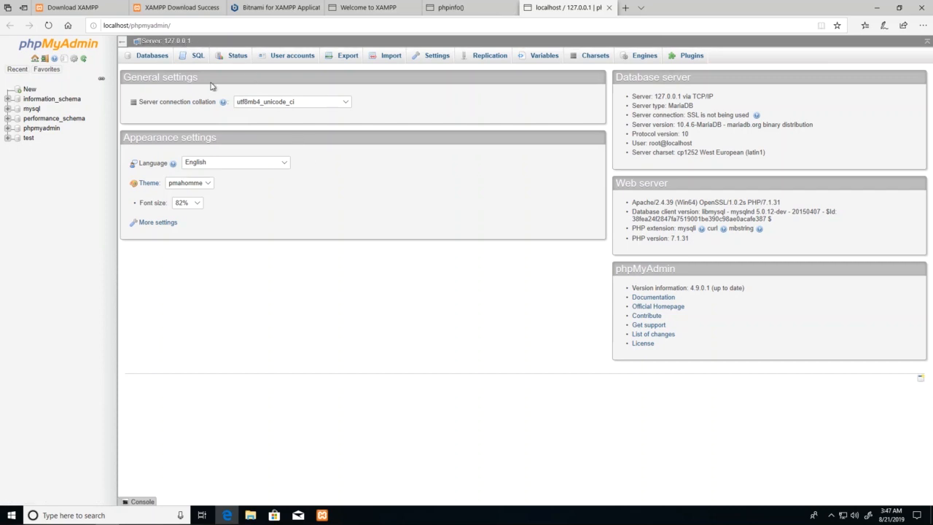
double_click(116, 26)
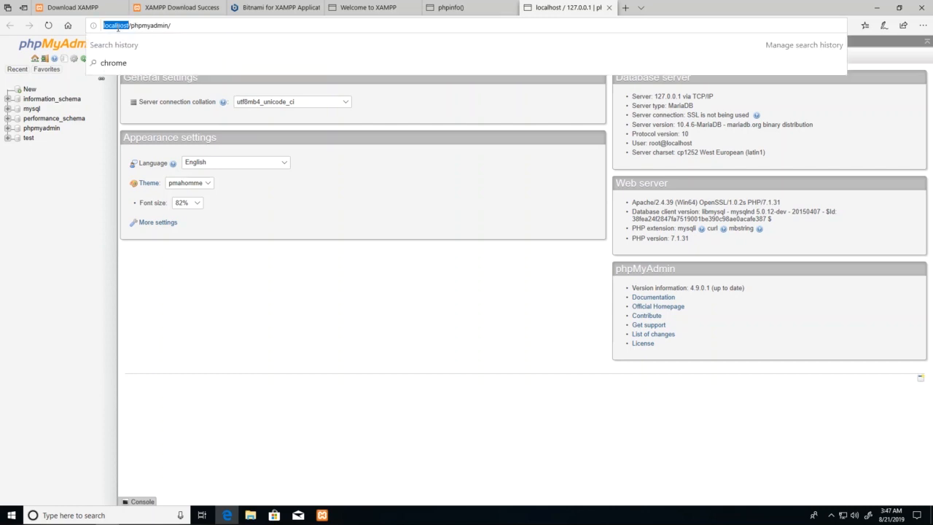
click(260, 294)
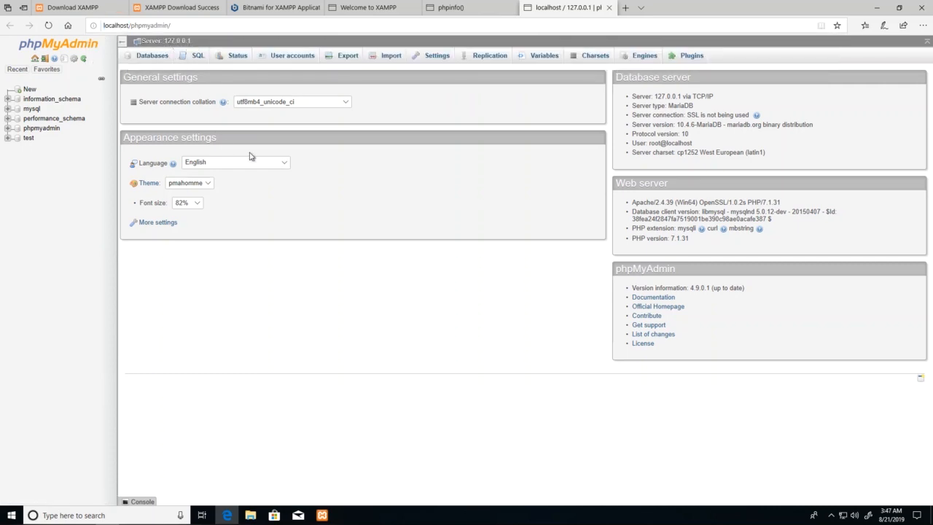
click(132, 27)
click(223, 266)
Step: Check the Apache and MySQL modules in the XAMPP Control Panel and return to the phpMyAdmin page
click(321, 515)
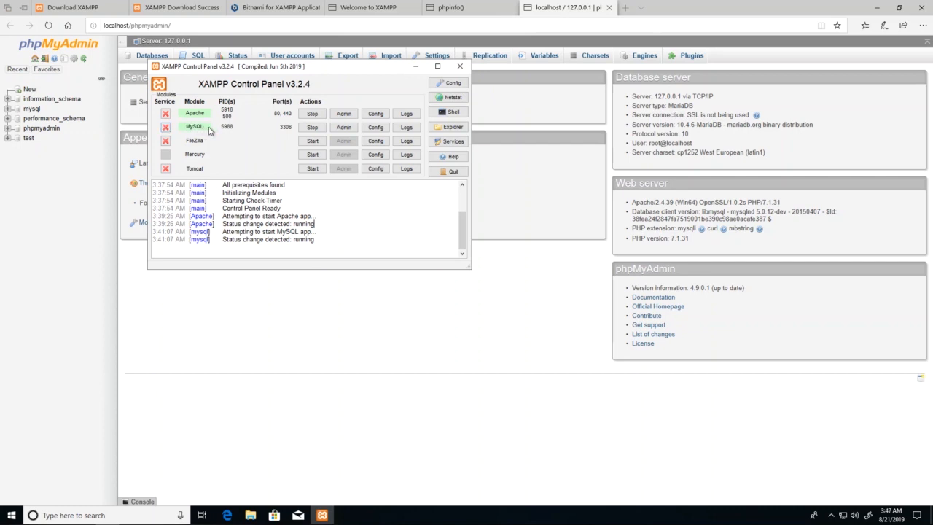
click(250, 343)
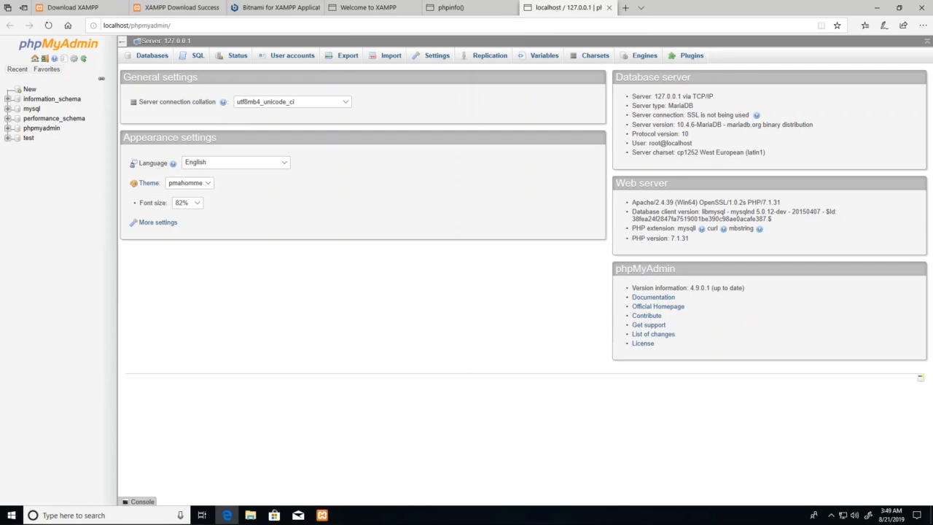
click(322, 514)
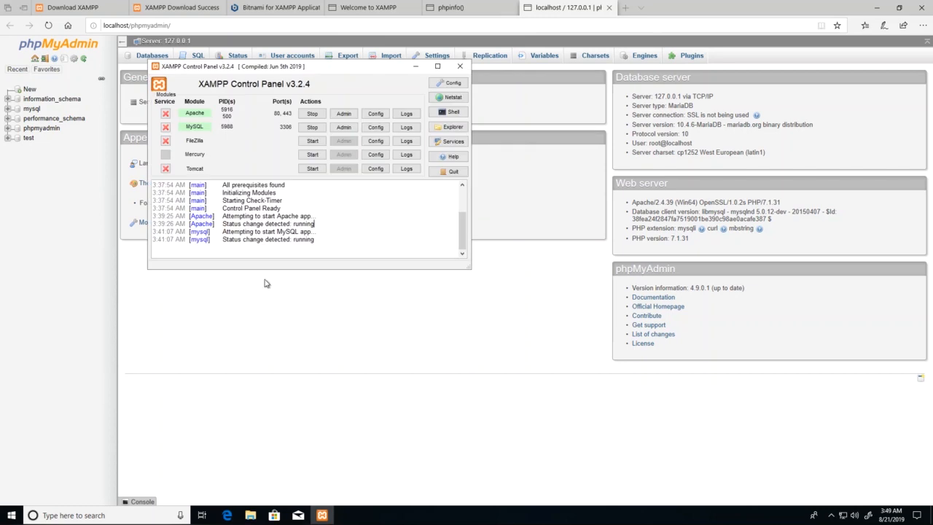
click(288, 347)
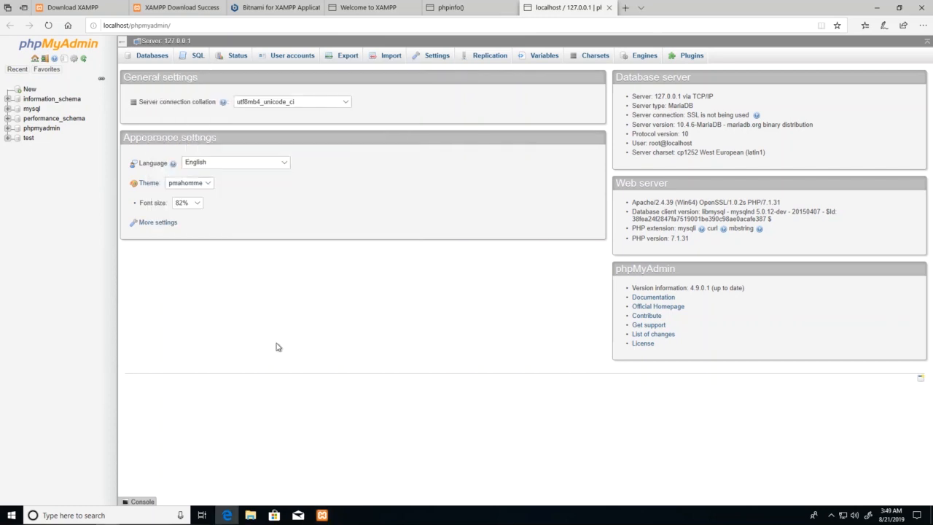
Step: Switch to File Explorer and open the xampp folder on the Windows (C:) drive
click(250, 514)
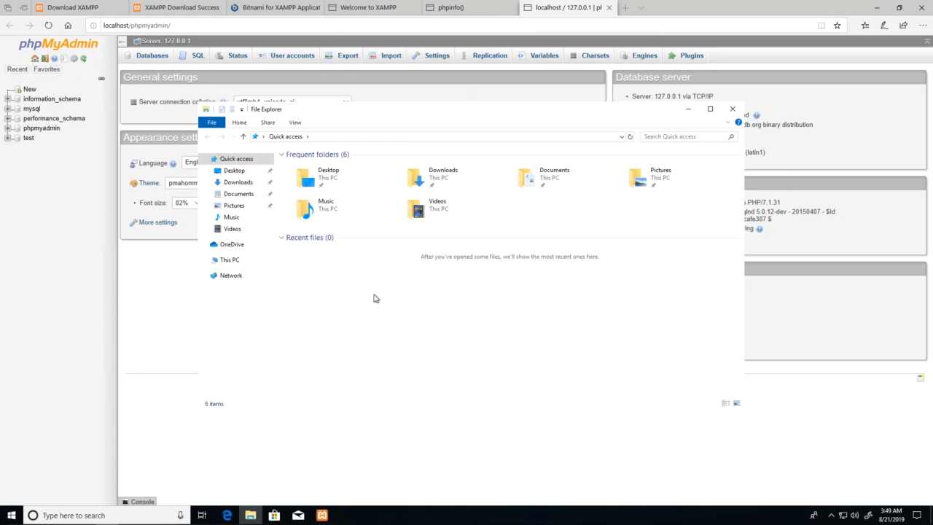
click(229, 260)
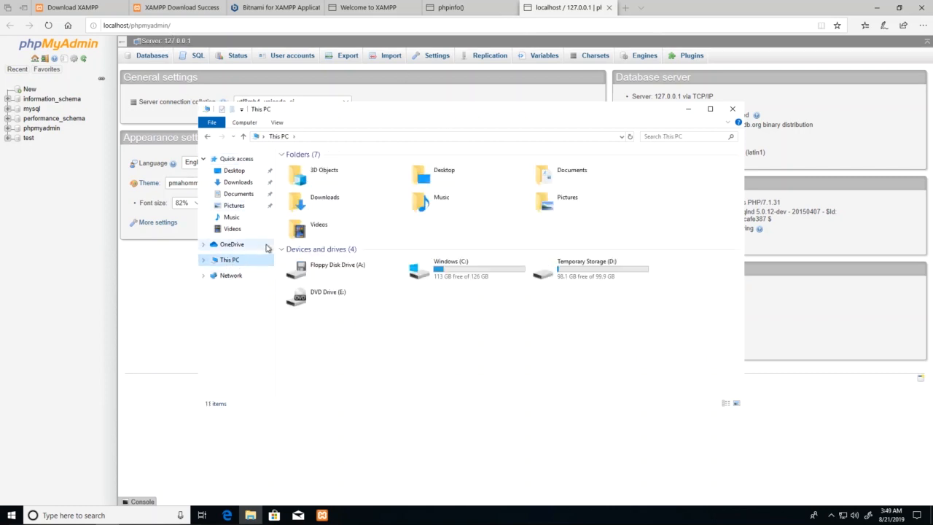
double_click(464, 276)
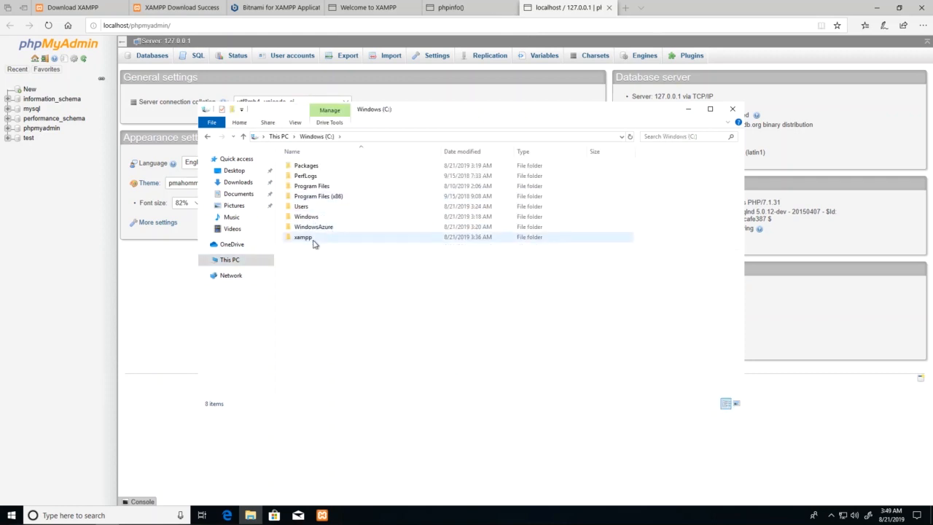
double_click(302, 239)
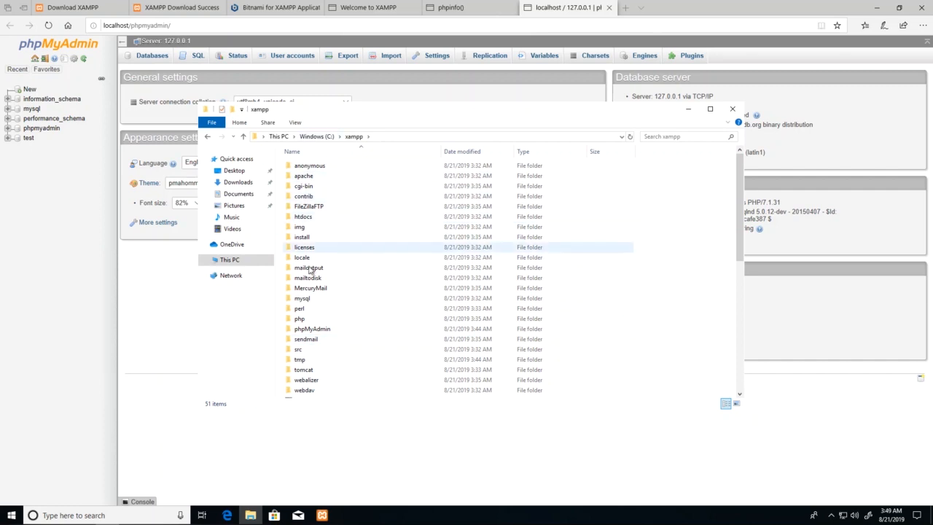
Step: Locate the php, mysql and phpMyAdmin folders inside xampp and make the File Explorer window taller
click(312, 322)
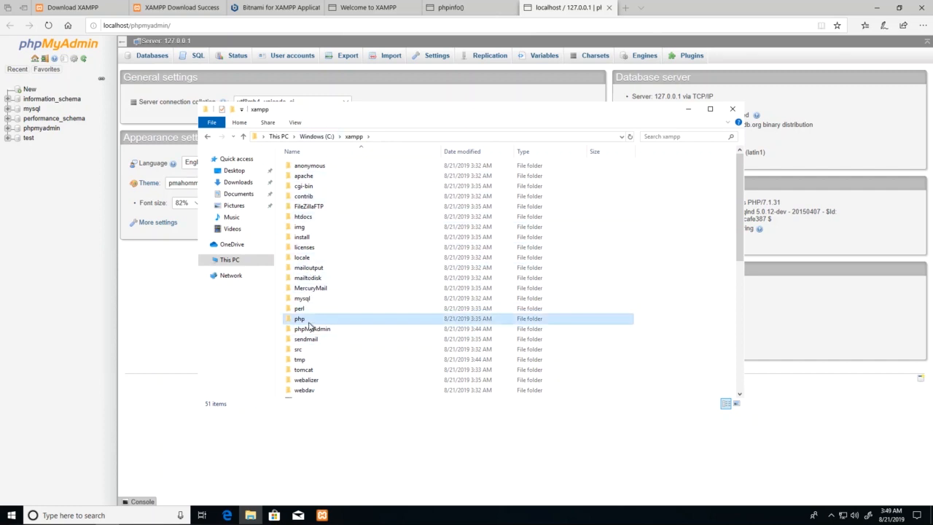
click(304, 299)
click(335, 332)
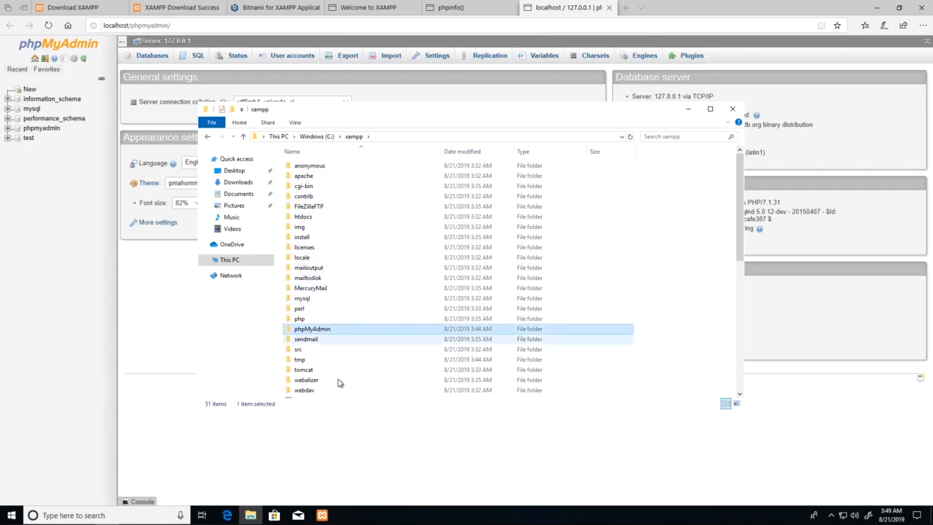
drag(345, 406, 361, 467)
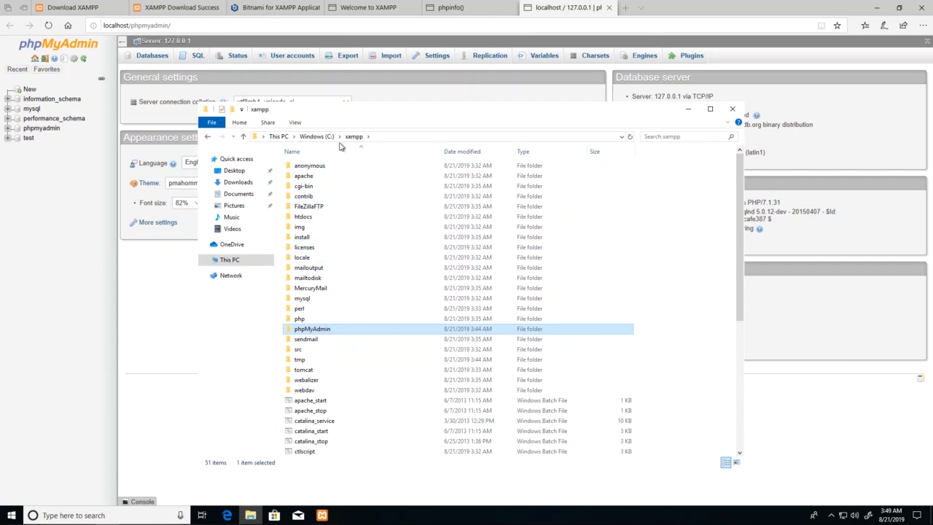
Step: Open the htdocs folder inside xampp and select its index.php file
click(312, 218)
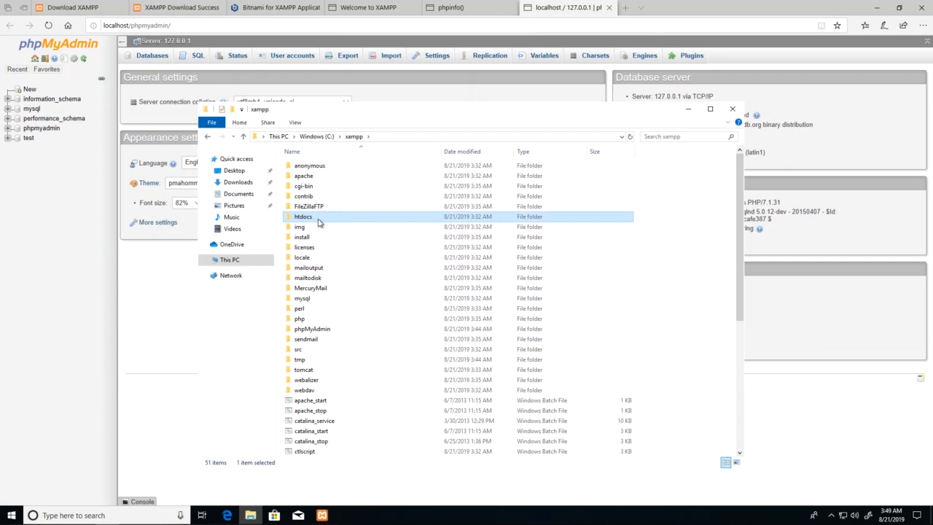
double_click(319, 221)
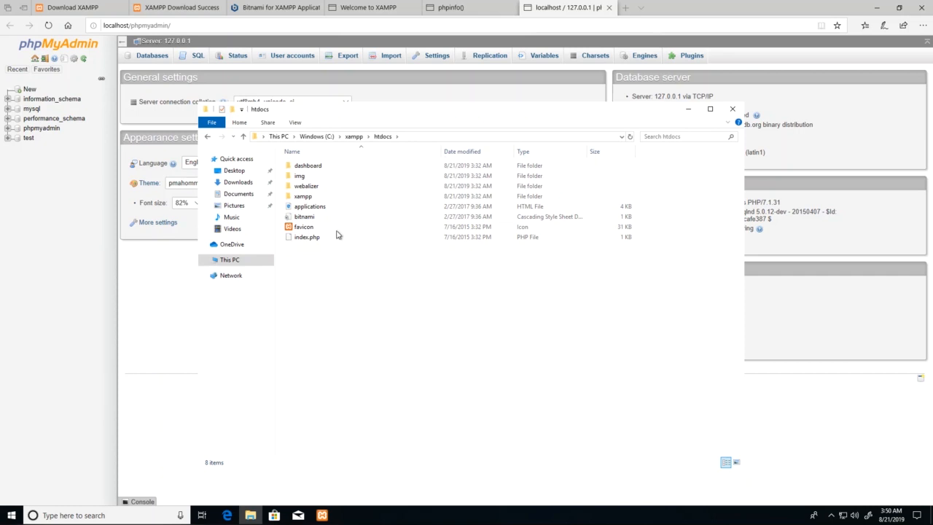
click(306, 242)
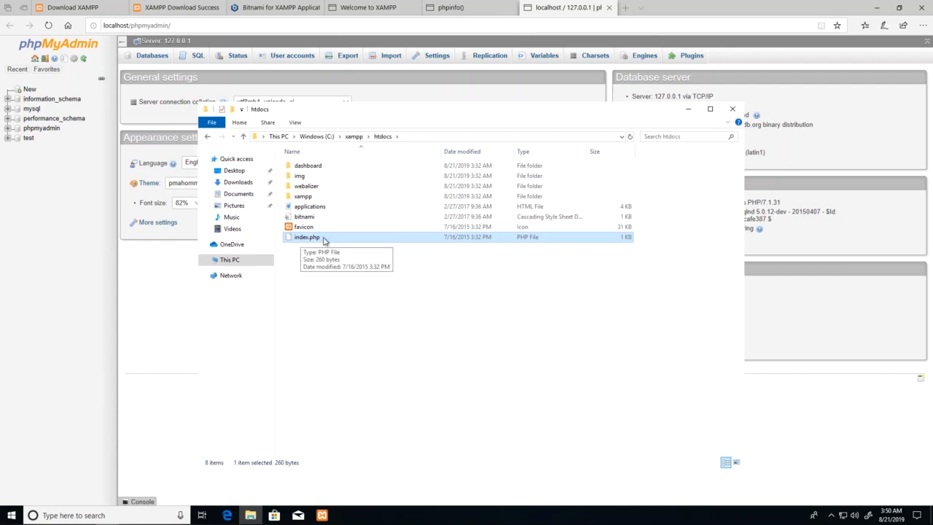
click(355, 270)
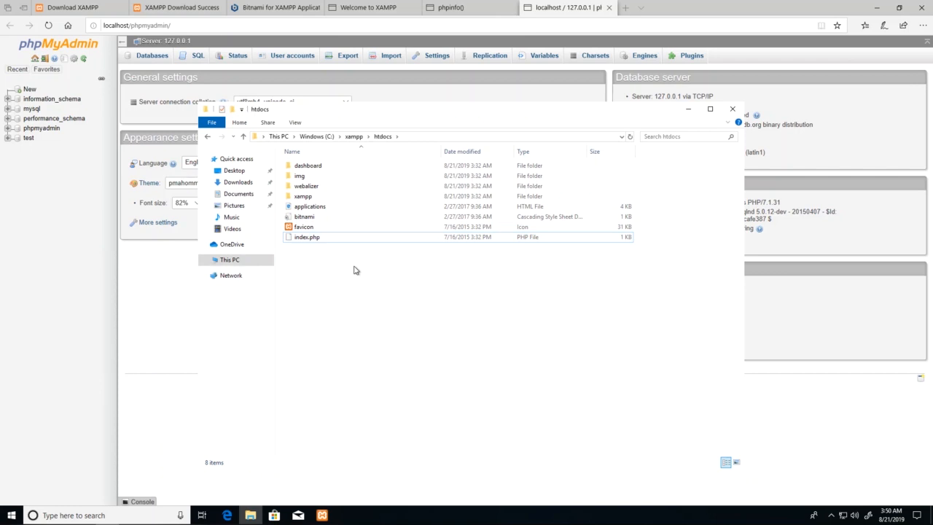
click(309, 239)
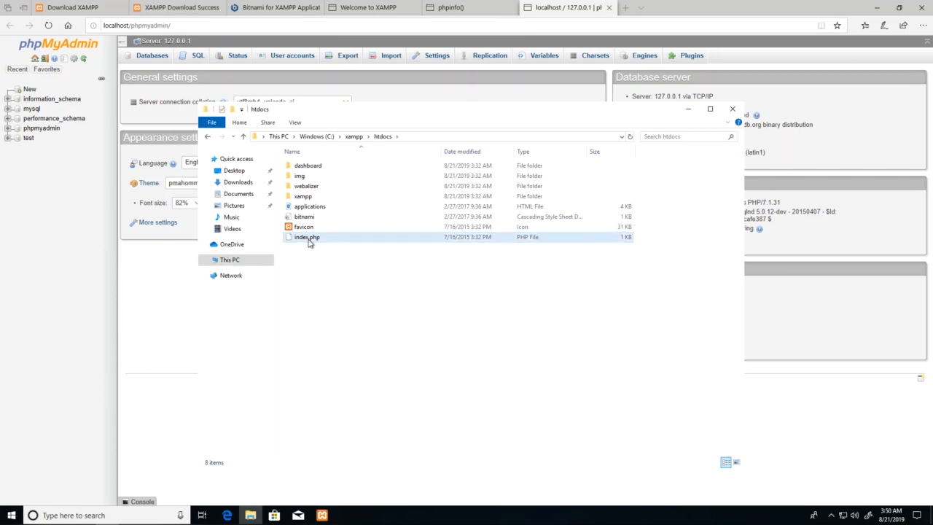
click(330, 290)
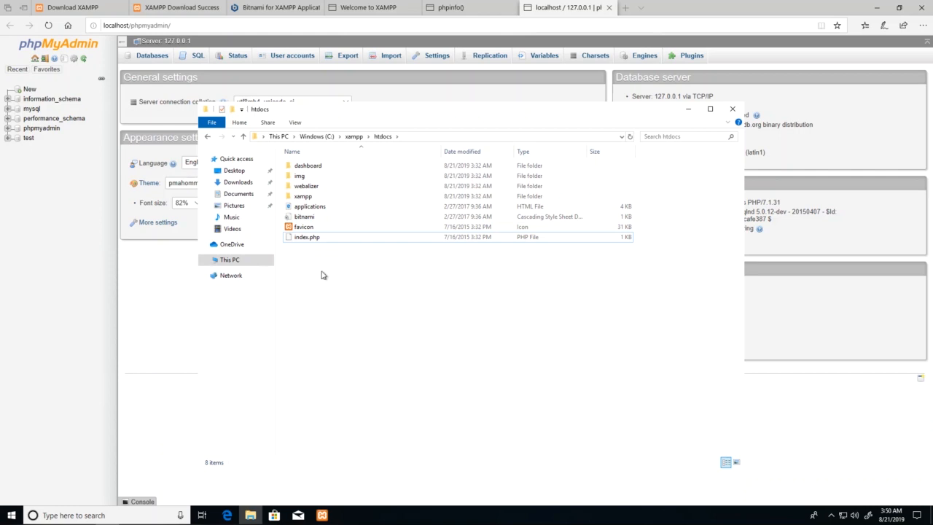
click(320, 240)
click(314, 277)
click(313, 240)
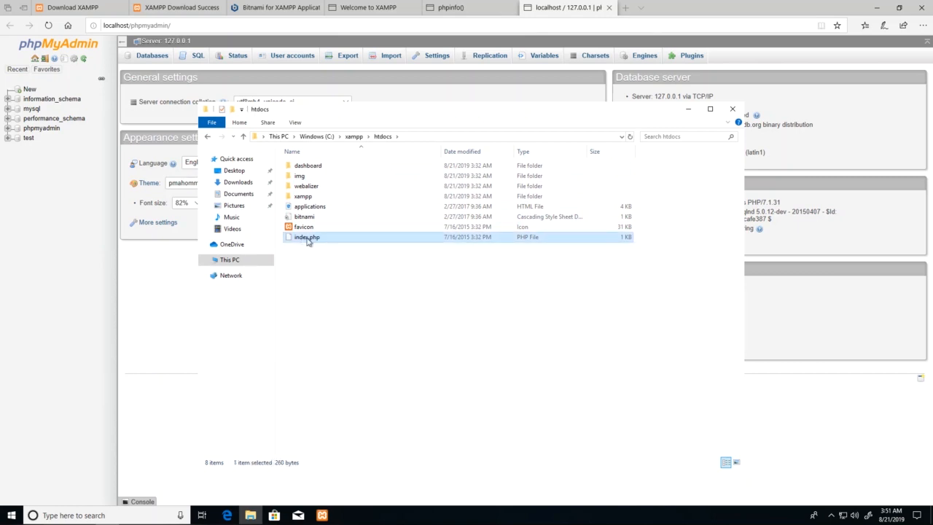
click(367, 296)
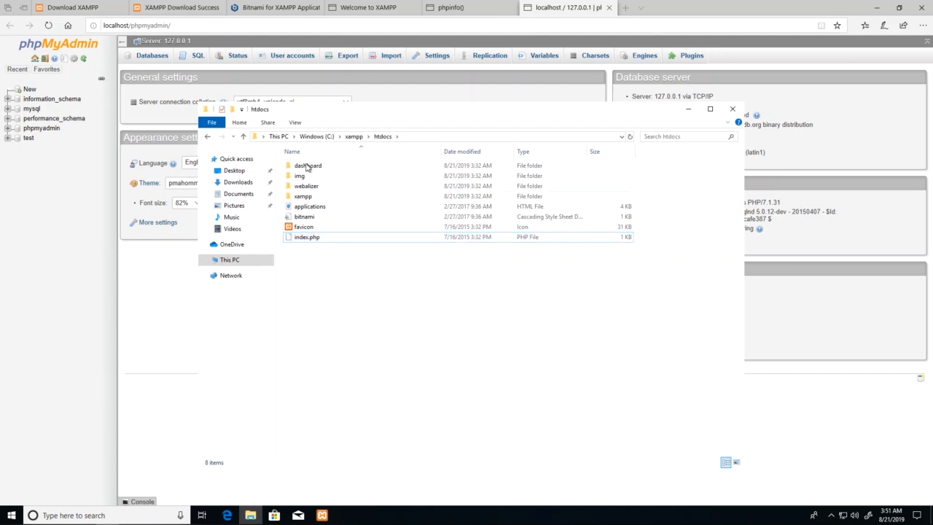
click(316, 241)
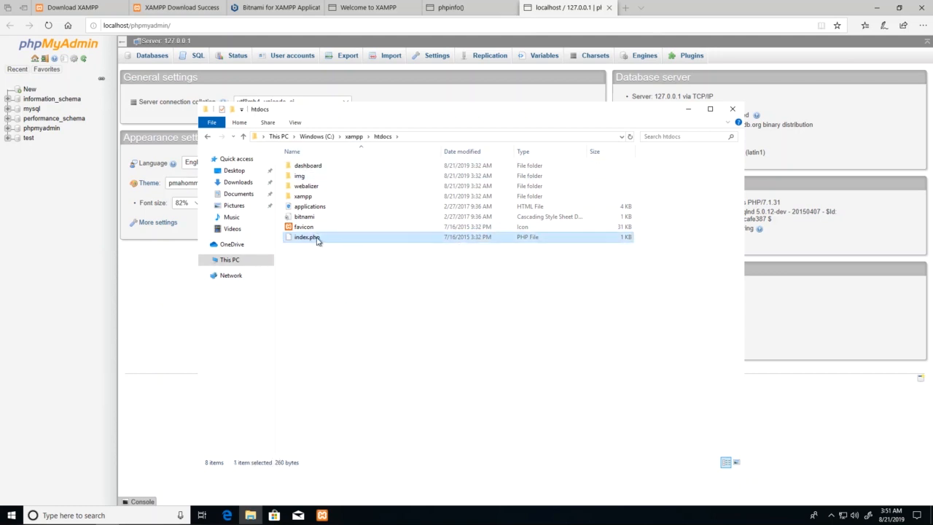
Step: Switch to the browser's Welcome to XAMPP page and highlight the dashboard part of its address
click(156, 12)
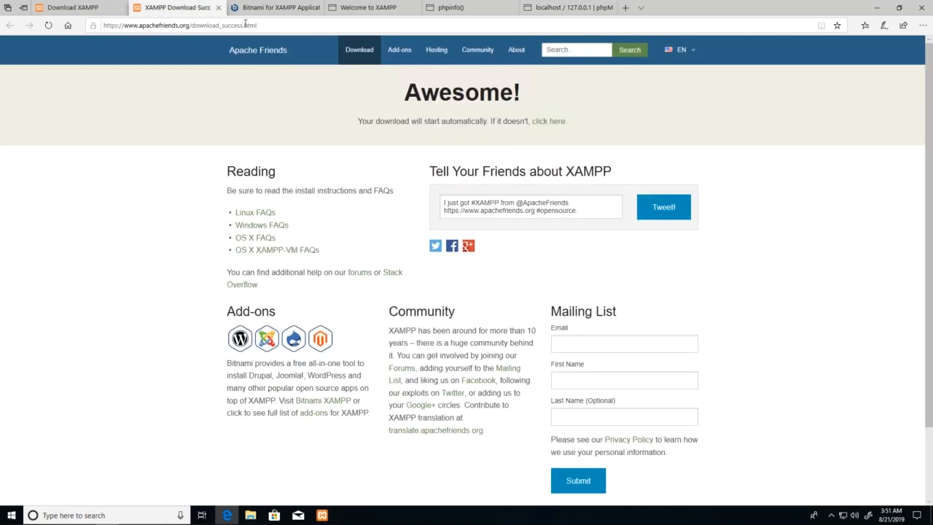
key(ctrl+Tab)
key(ctrl+Tab)
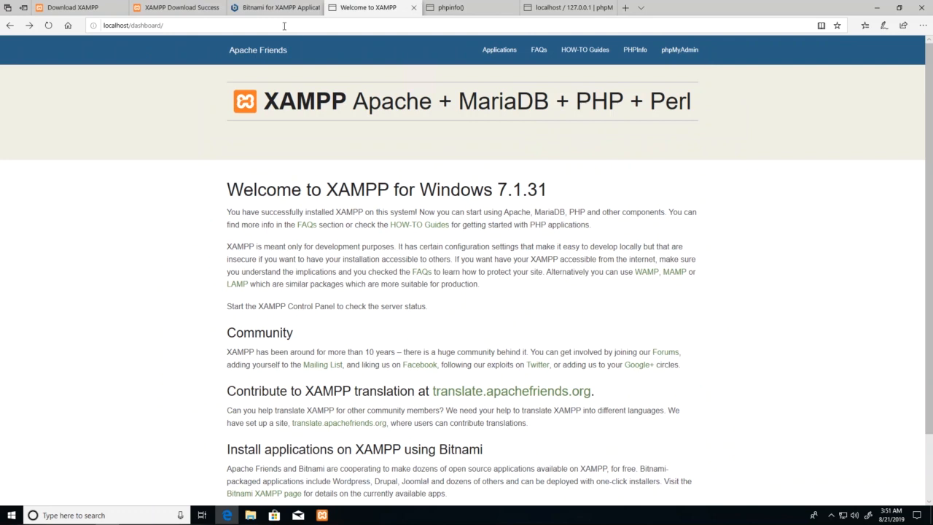
double_click(149, 25)
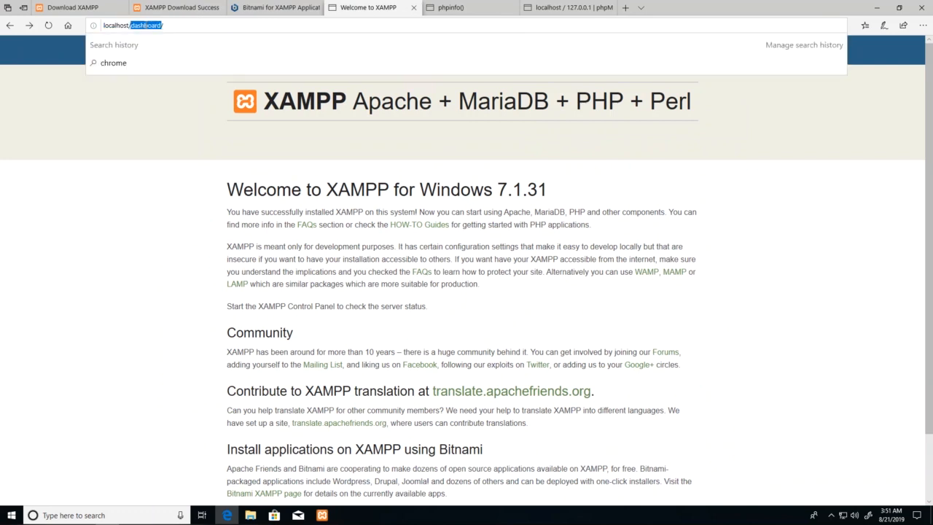
click(145, 228)
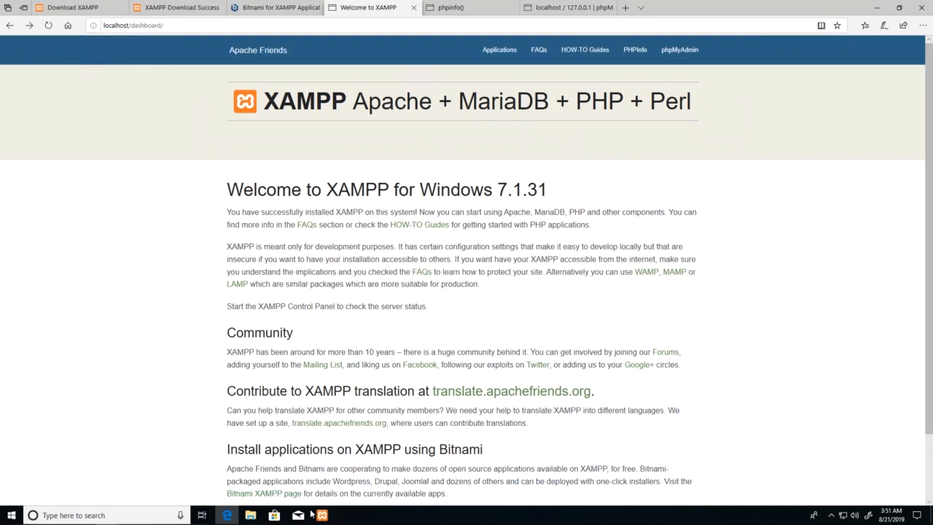
Step: Return to File Explorer, open the dashboard folder inside htdocs and locate its index HTML file
click(250, 515)
double_click(332, 166)
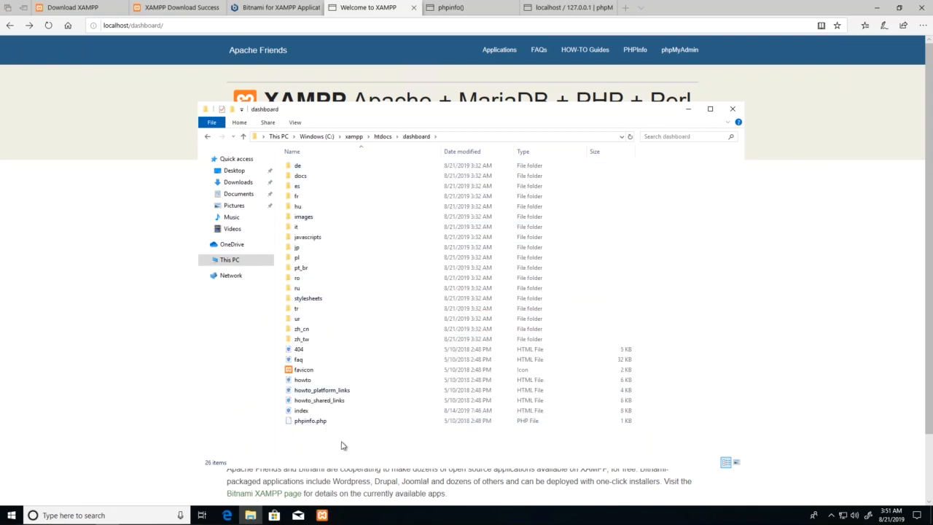
click(321, 411)
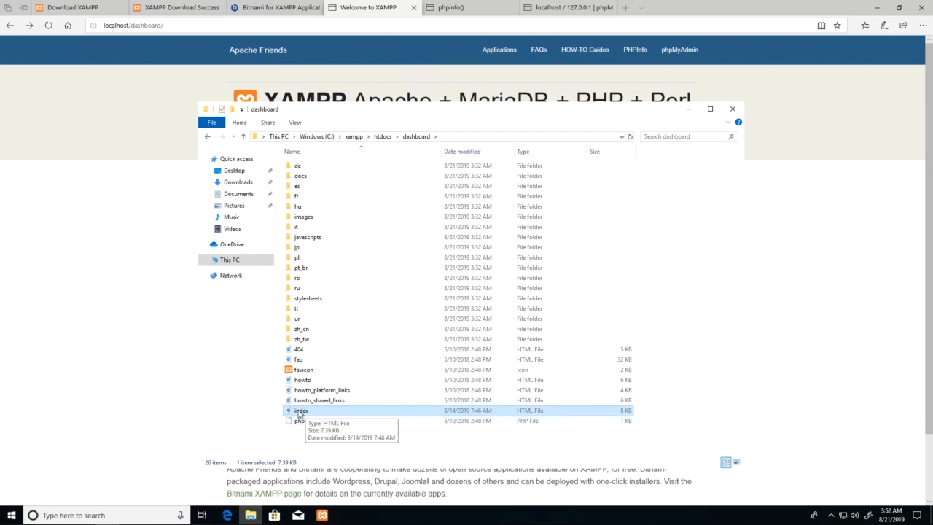
click(377, 448)
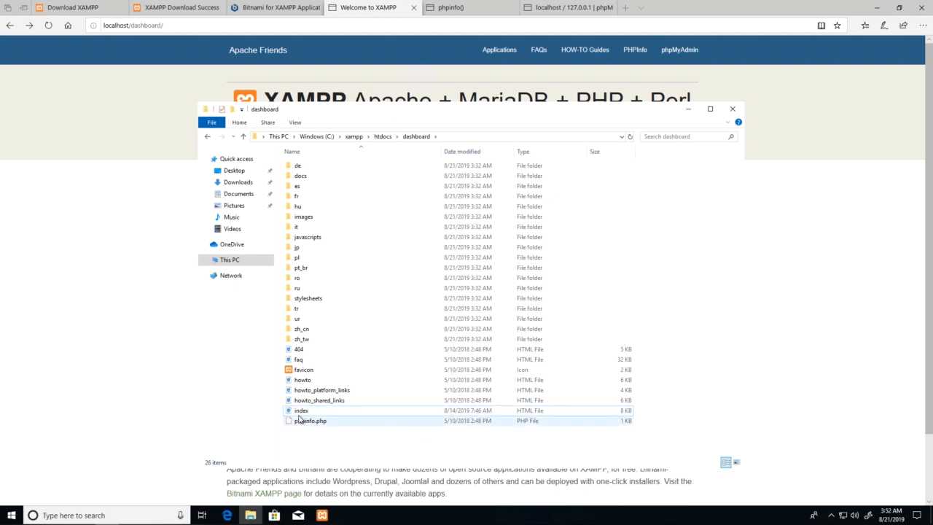
Step: Go back to htdocs and create a folder named newsite there
key(alt+Up)
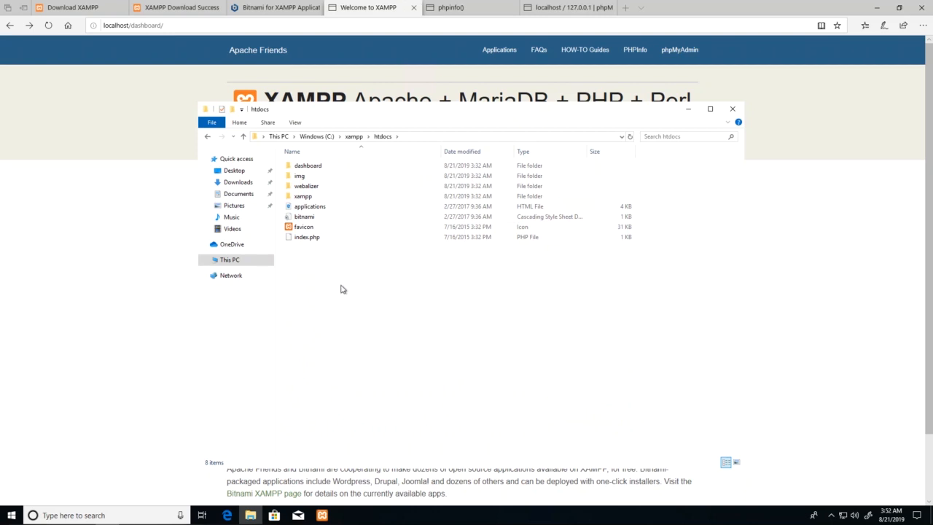
click(233, 110)
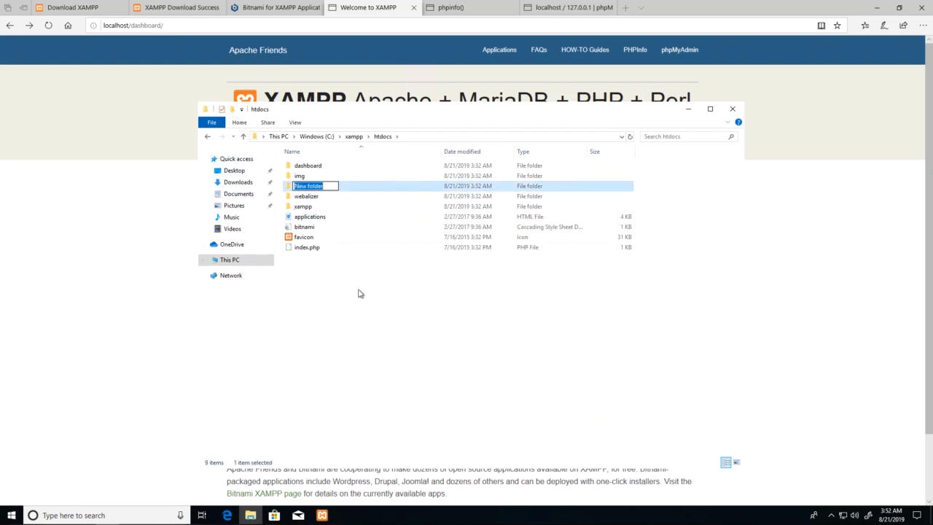
text(newsite)
key(Return)
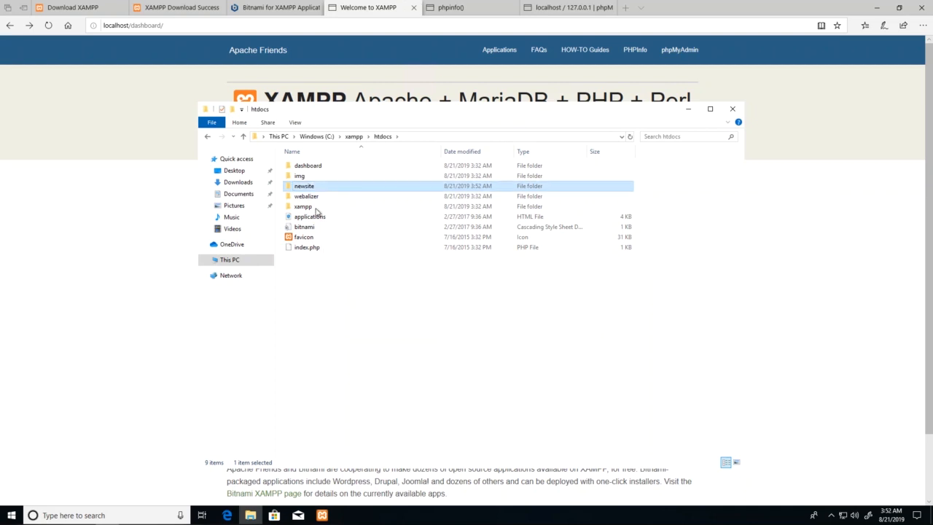
Step: Open the newsite folder and create a text document named index.php in it
double_click(316, 186)
right_click(332, 192)
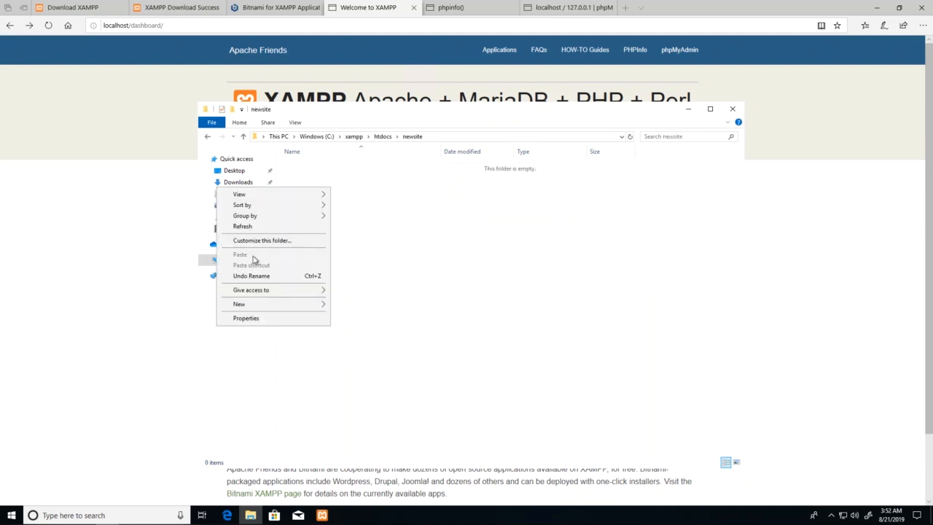
mouse_move(306, 310)
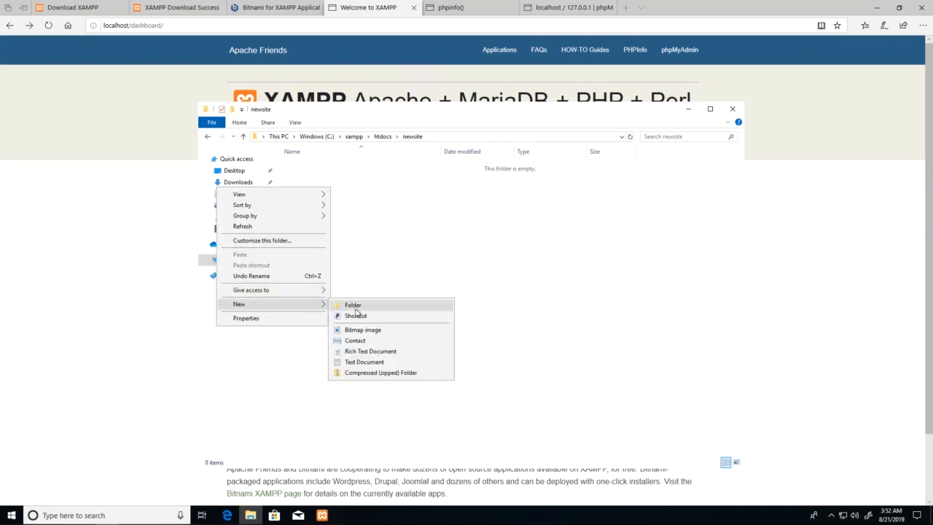
click(391, 363)
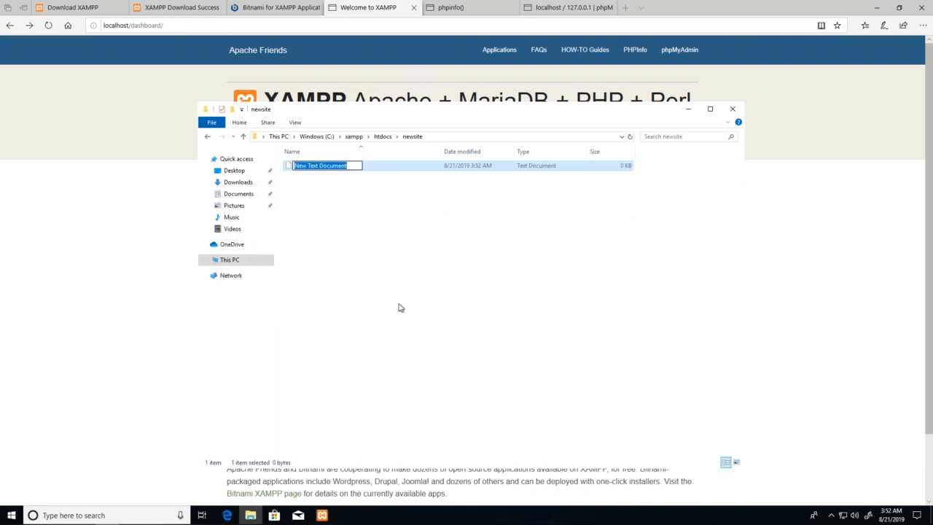
text(index)
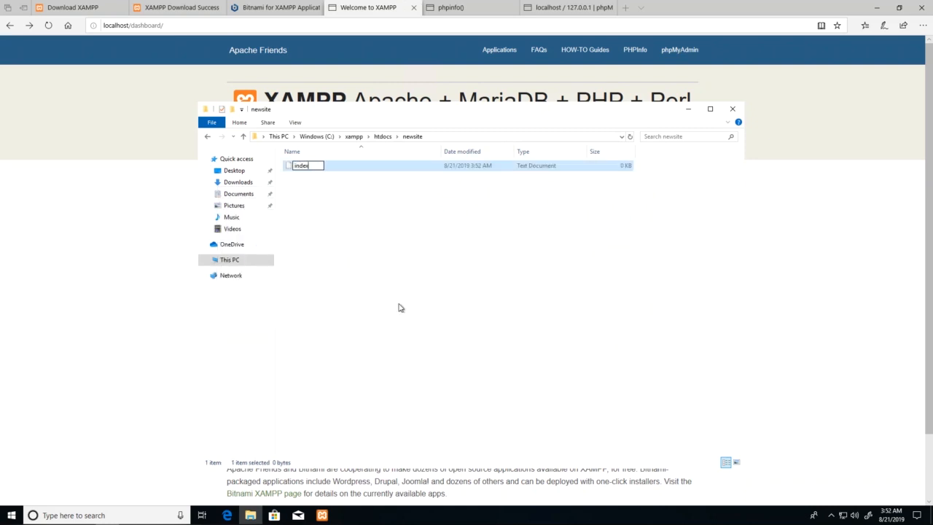
text(.php)
key(Return)
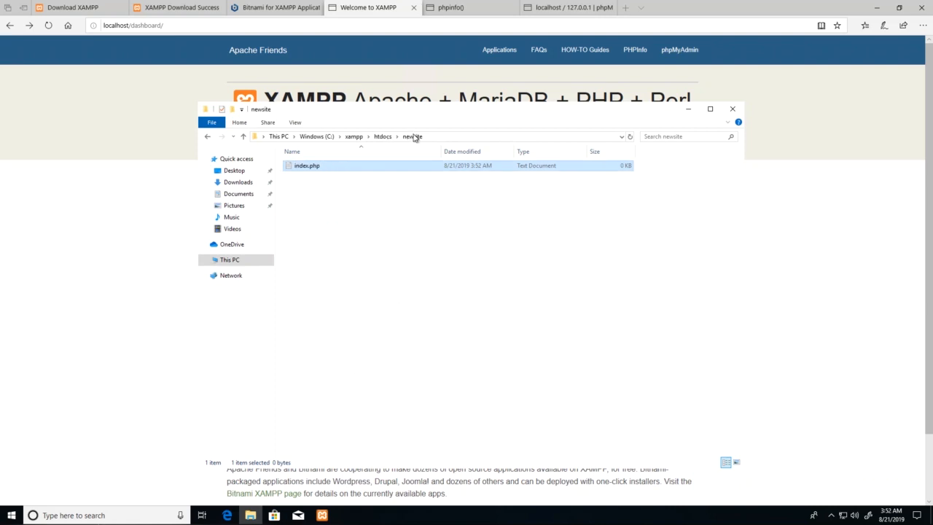
Step: Return to the htdocs folder, load localhost in the browser and highlight the dashboard part of the address
click(382, 136)
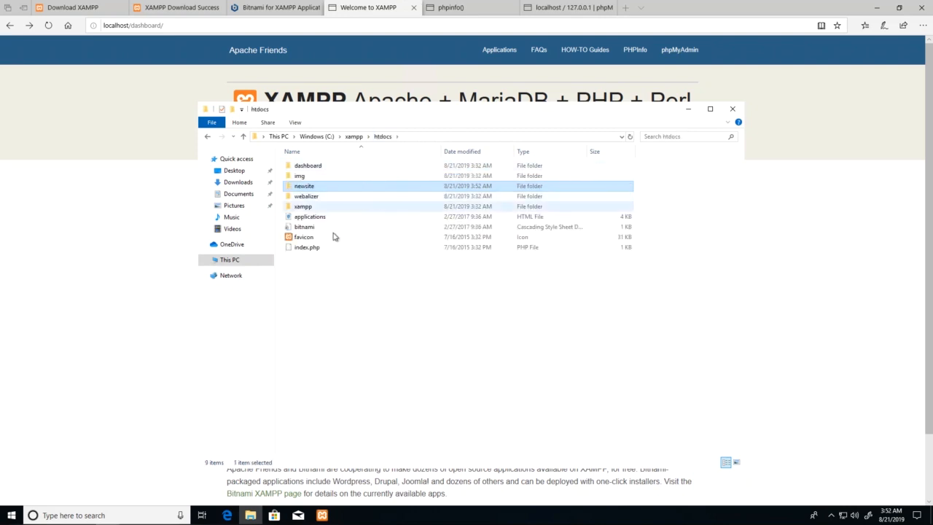
click(110, 27)
double_click(117, 27)
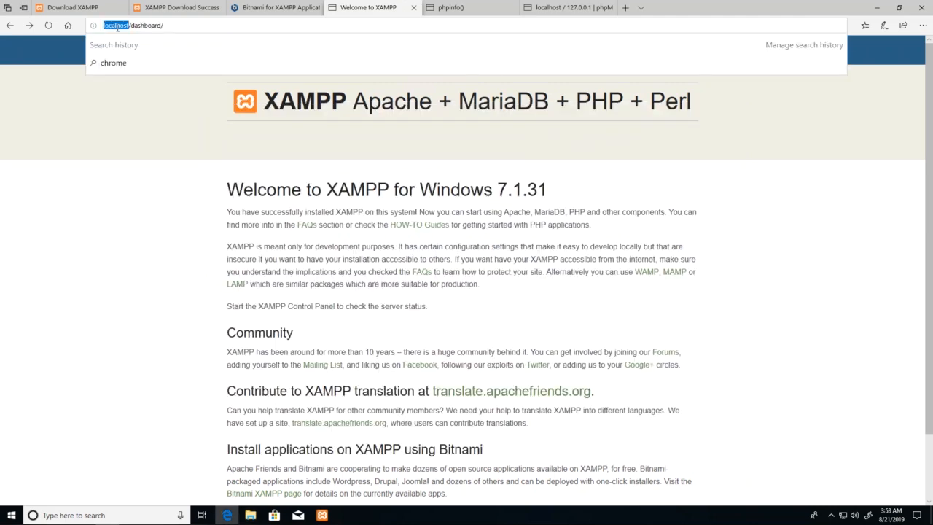
key(ctrl+a)
key(BackSpace)
text(local)
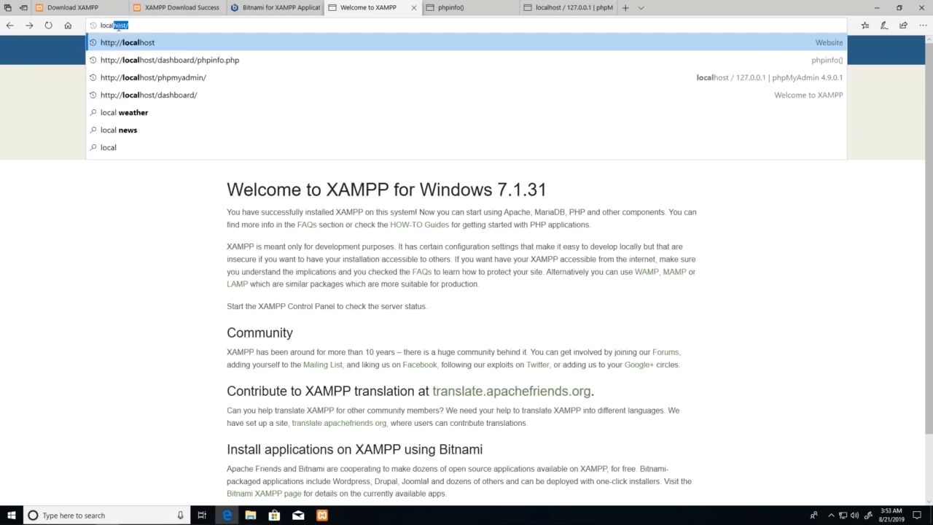
key(Right)
key(Return)
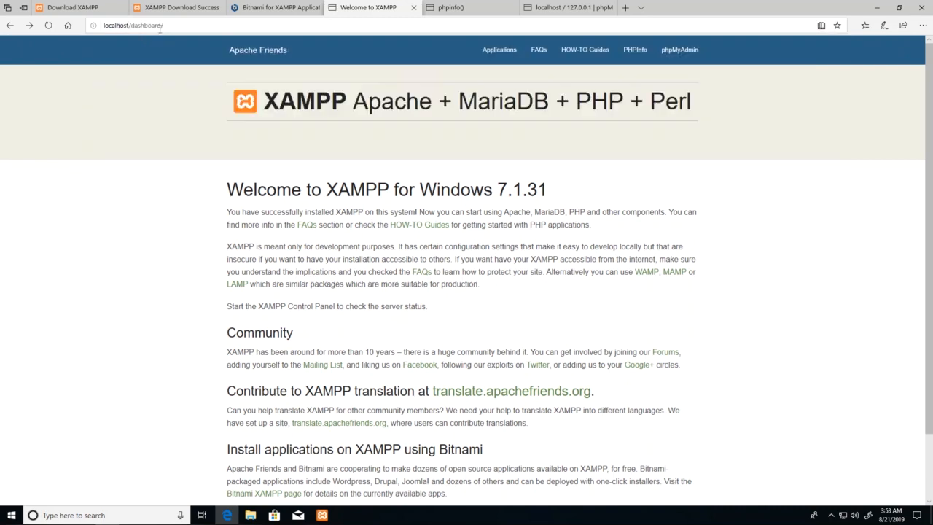
double_click(149, 28)
click(245, 268)
Step: Switch to File Explorer, locate index.php in htdocs and view the dashboard folder's contents before returning to htdocs
click(250, 515)
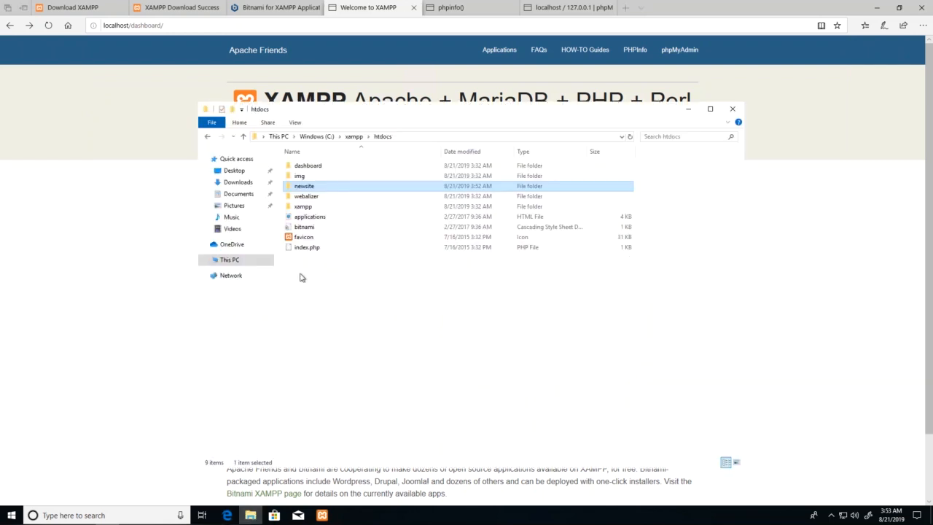
click(306, 250)
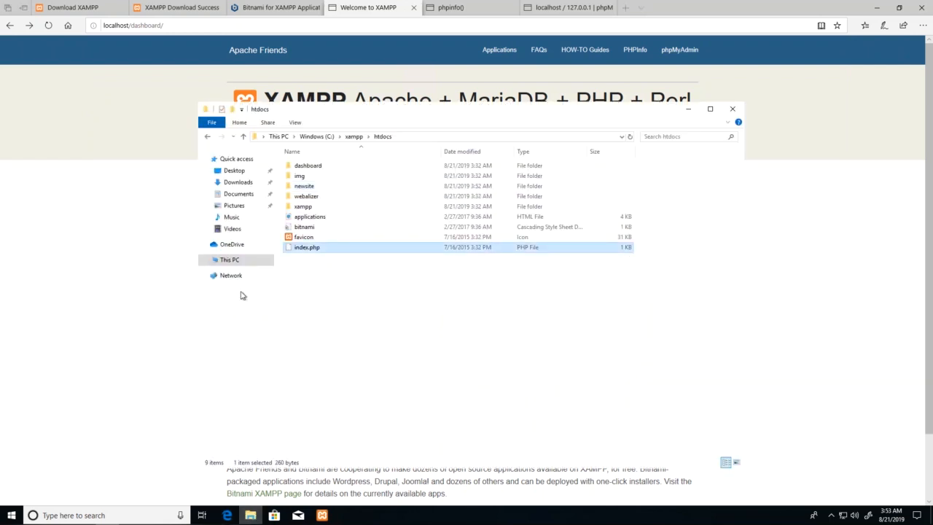
click(391, 317)
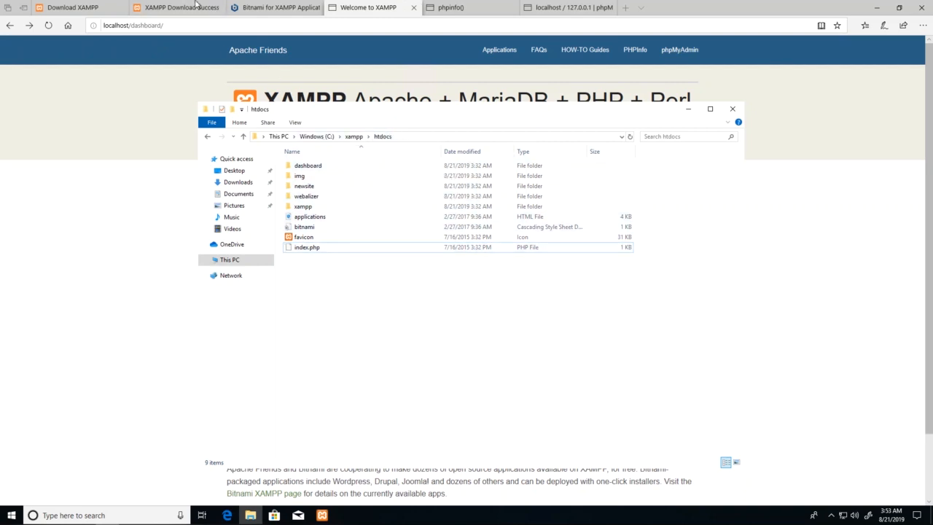
double_click(318, 167)
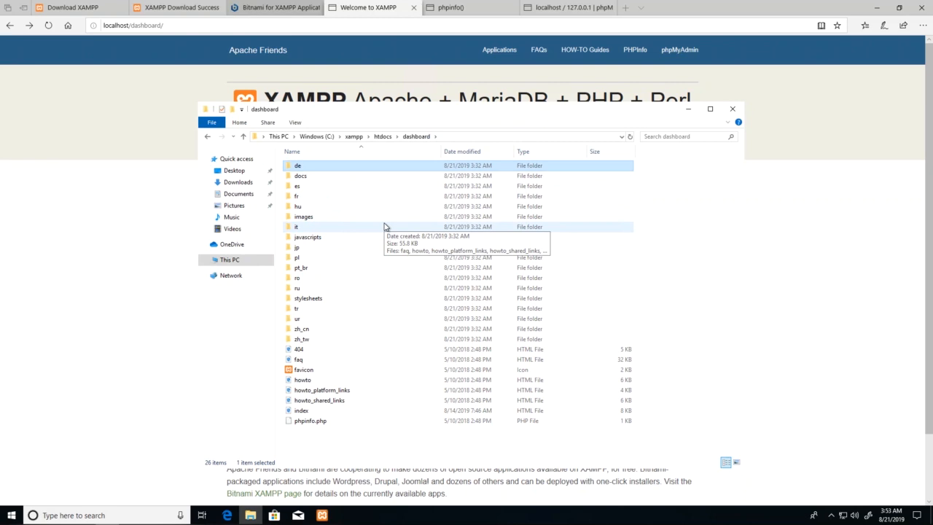
click(382, 137)
click(364, 318)
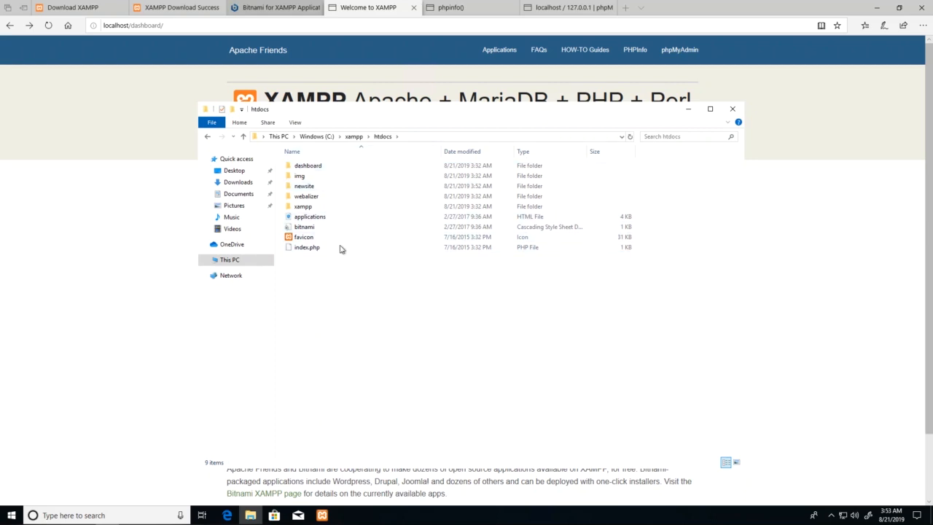
Step: Open index.php from the newsite folder in Notepad, enter "hello world!", save the file and close it
click(290, 188)
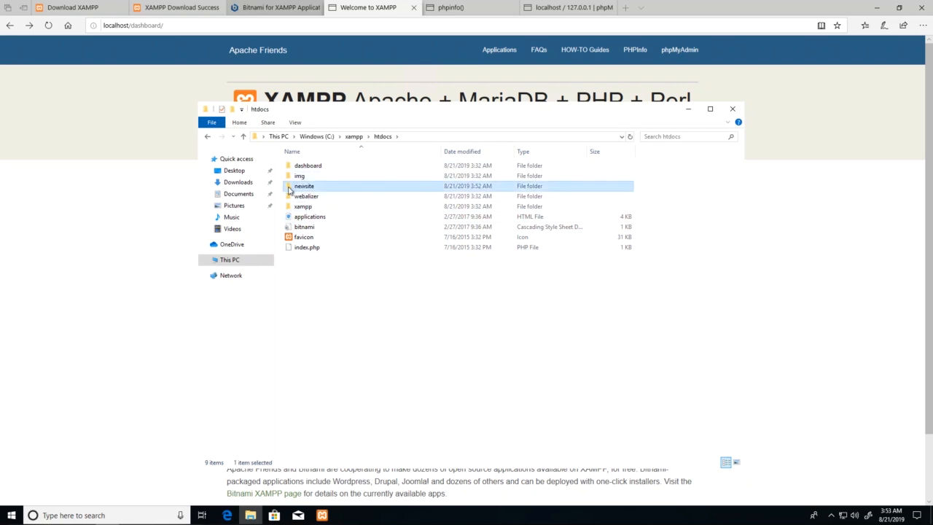
double_click(302, 188)
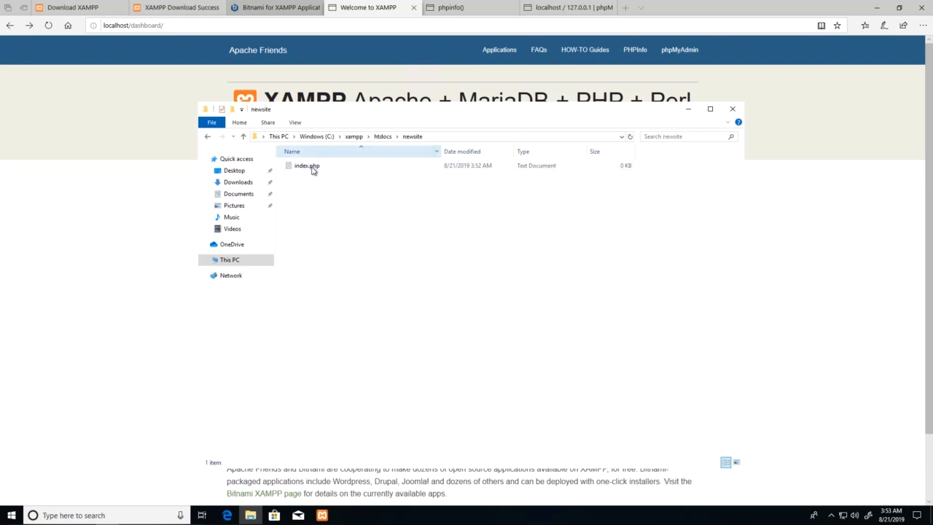
click(311, 169)
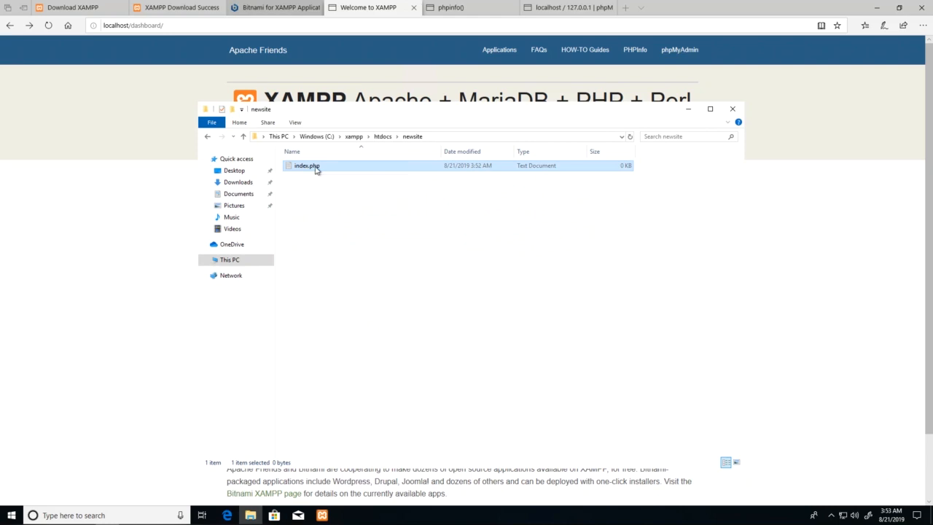
right_click(316, 171)
click(242, 196)
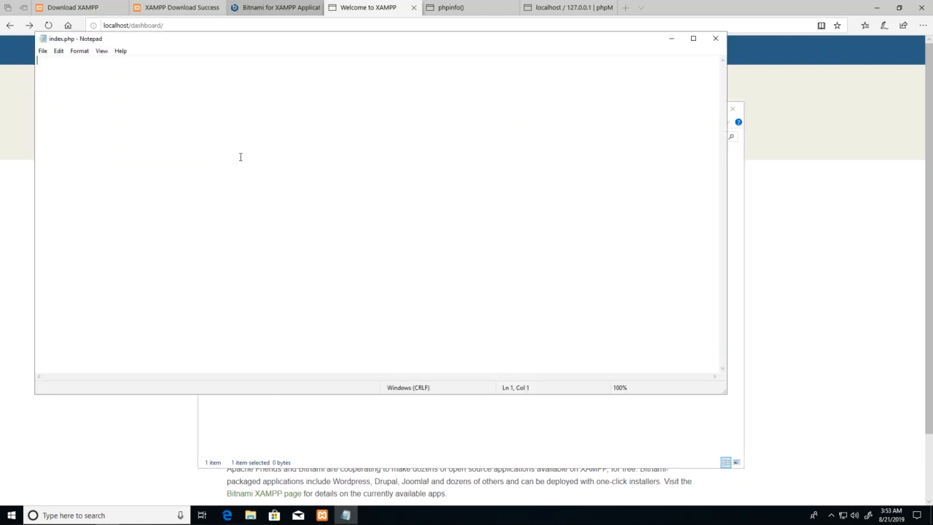
text(hello world!)
click(715, 38)
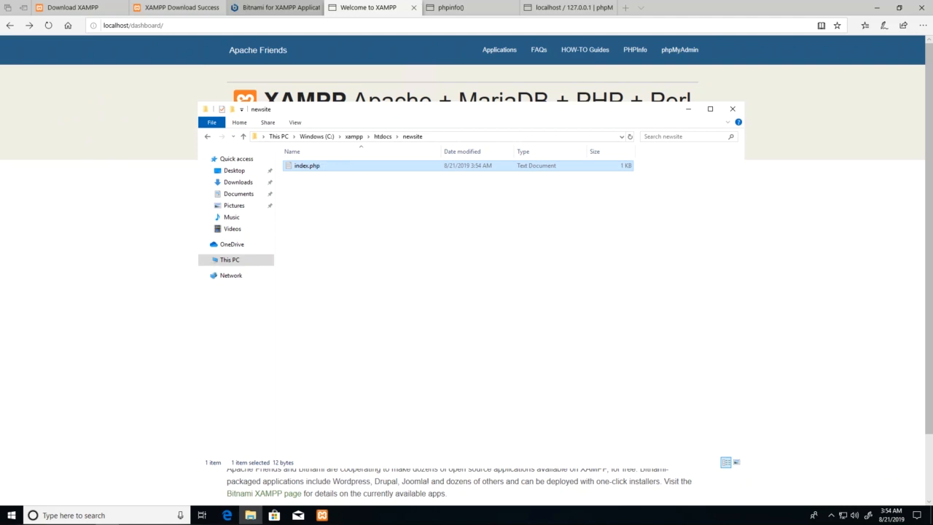
Step: Select index.php in the newsite folder and turn on the display of file name extensions
click(348, 274)
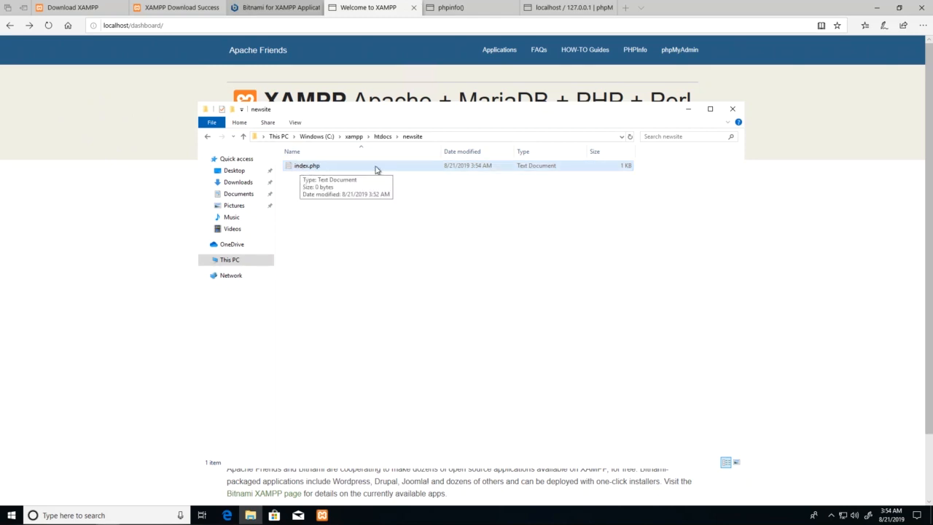
click(317, 165)
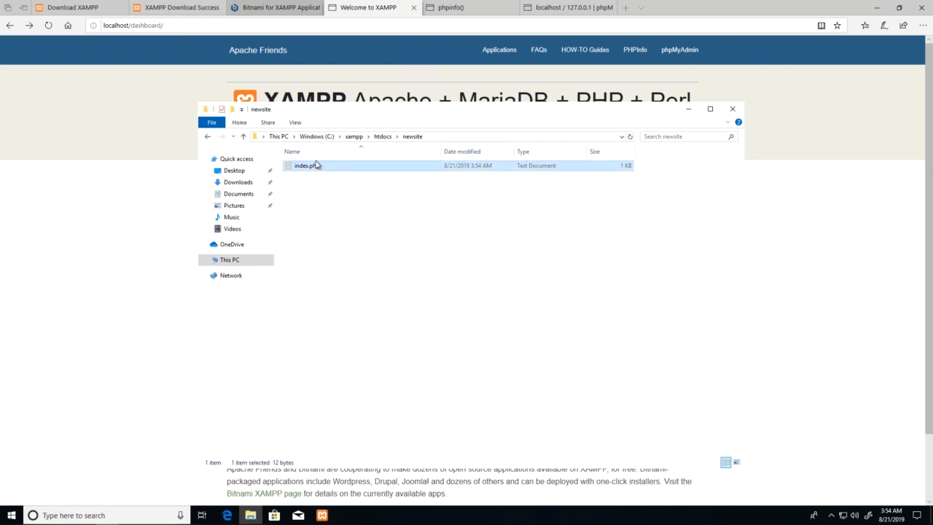
click(241, 123)
click(269, 121)
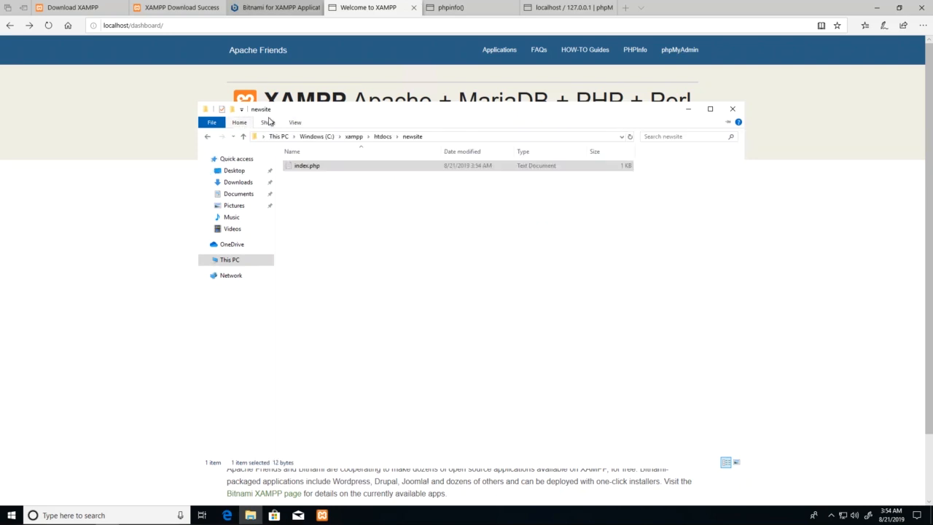
click(296, 127)
click(295, 126)
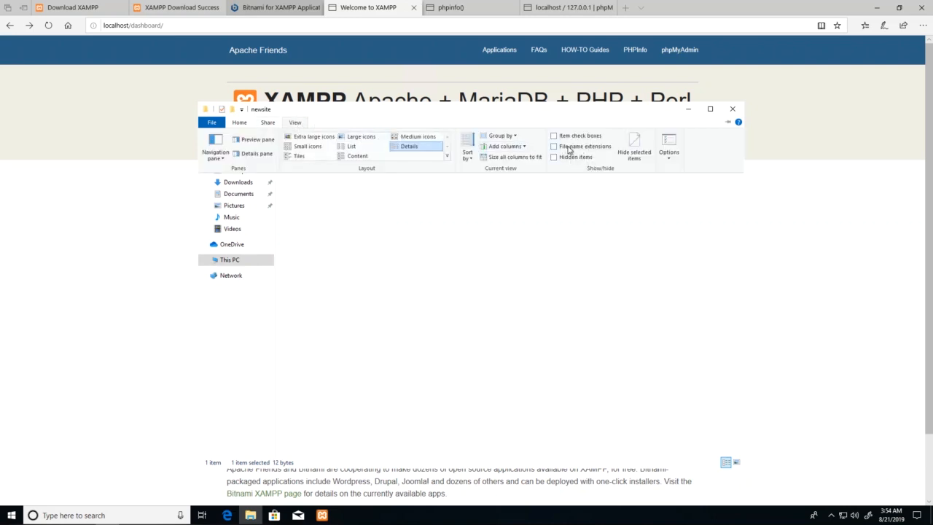
click(571, 148)
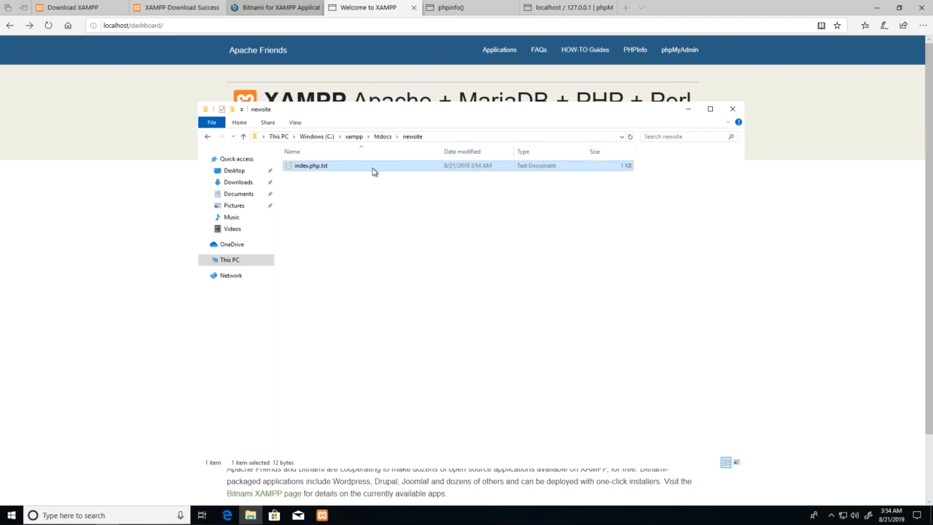
Step: Rename index.php.txt in the newsite folder to index.php and accept the change of file extension
click(327, 167)
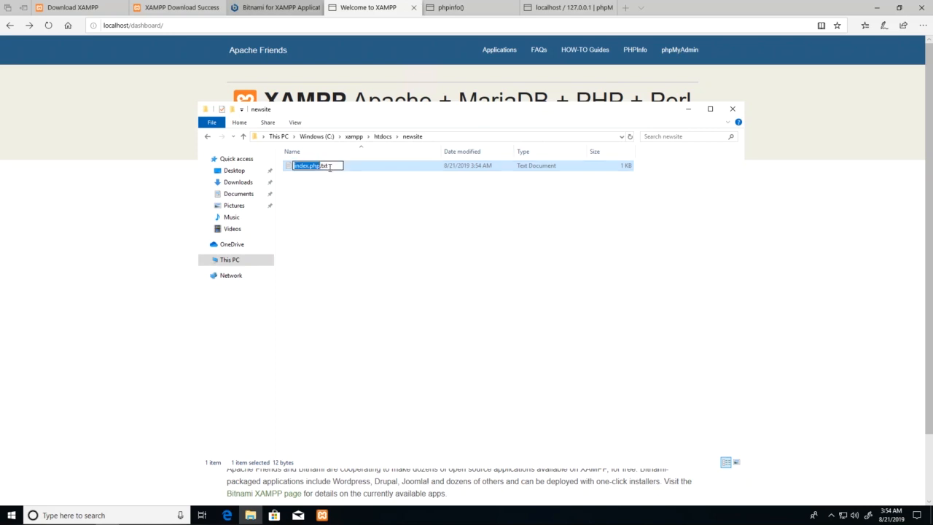
click(331, 165)
key(Return)
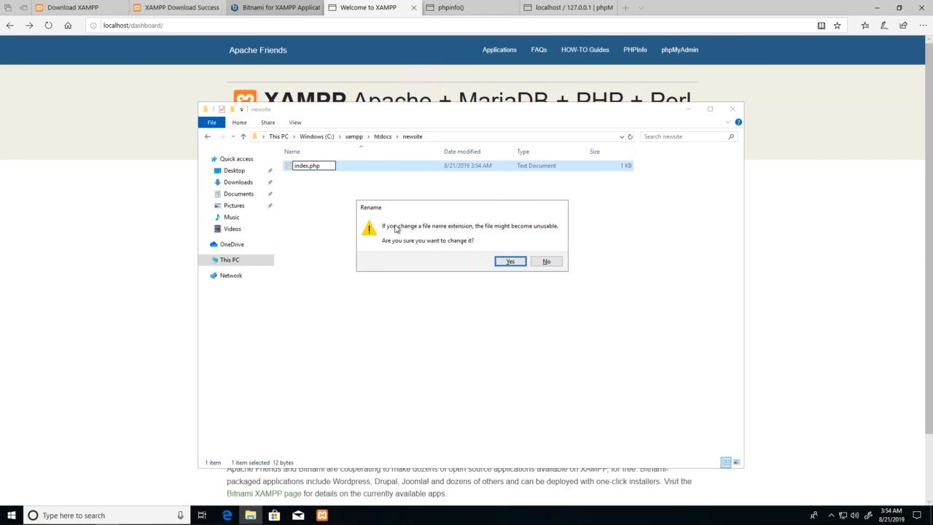
click(507, 260)
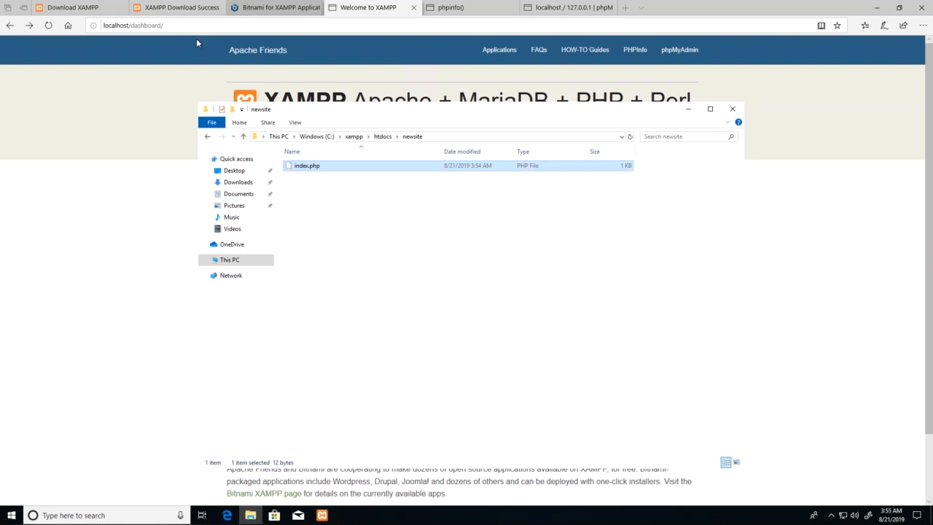
Step: Switch to the browser, load localhost/newsite/ in place of the dashboard address and highlight the page's text
double_click(152, 26)
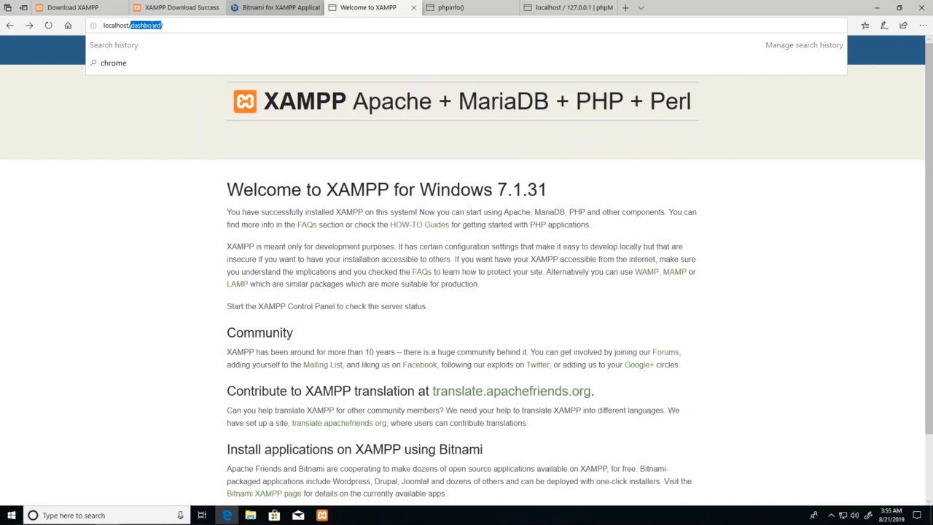
text(newsite)
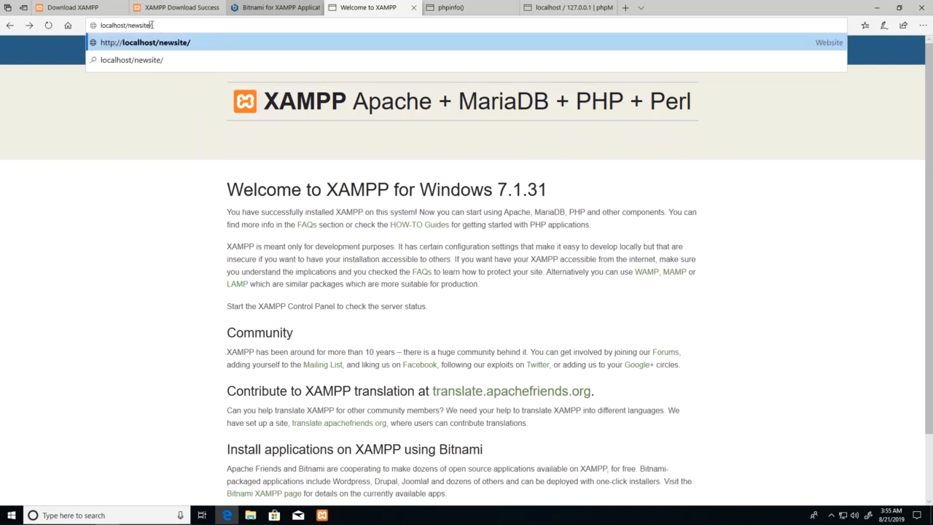
key(Return)
drag(43, 45, 5, 46)
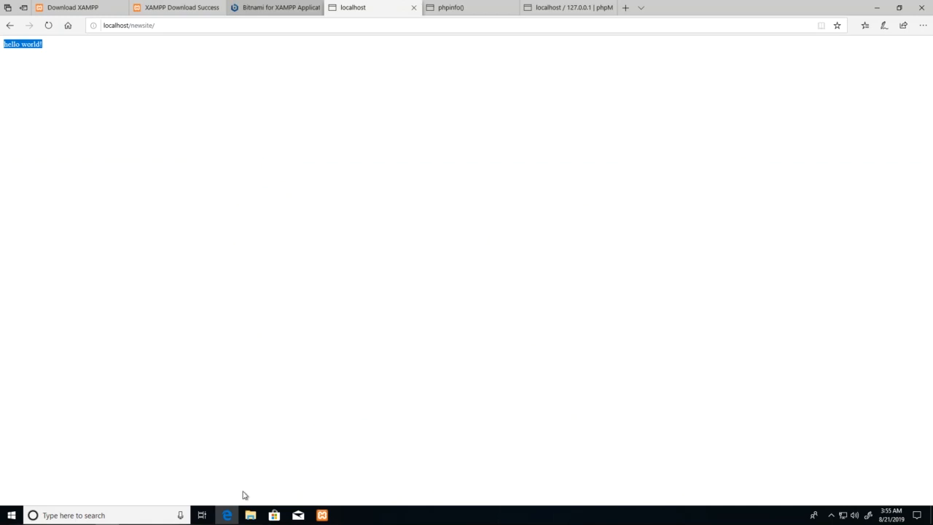
Step: Switch to File Explorer and open index.php with Notepad, making it the default app for .php files, and shift the Notepad window slightly
click(251, 515)
right_click(319, 168)
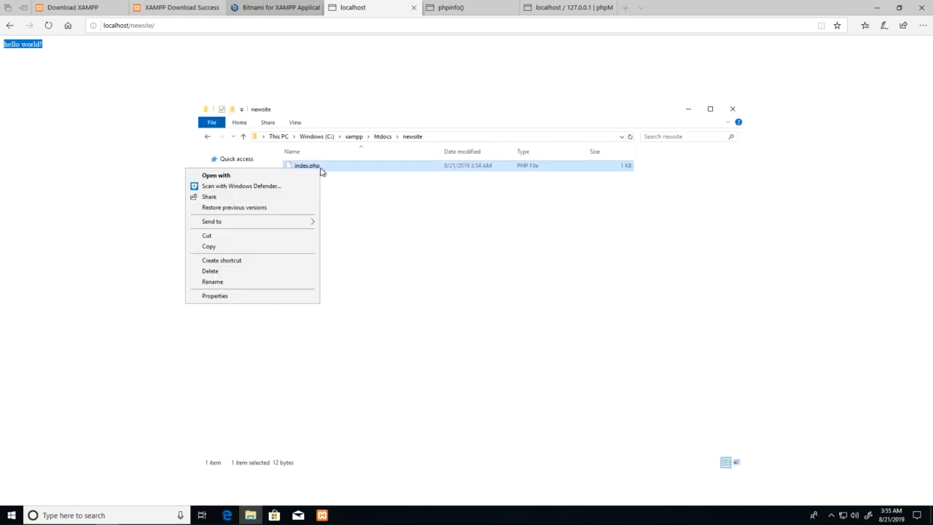
click(264, 177)
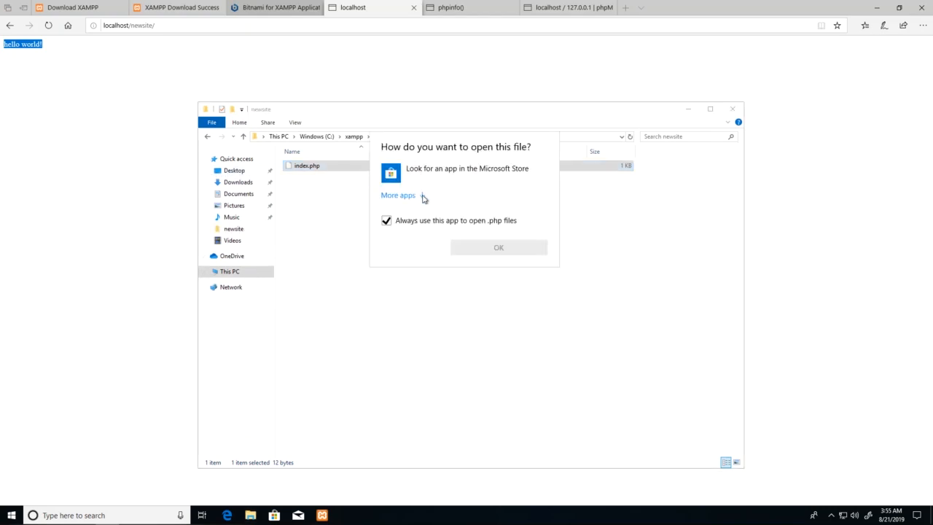
click(420, 196)
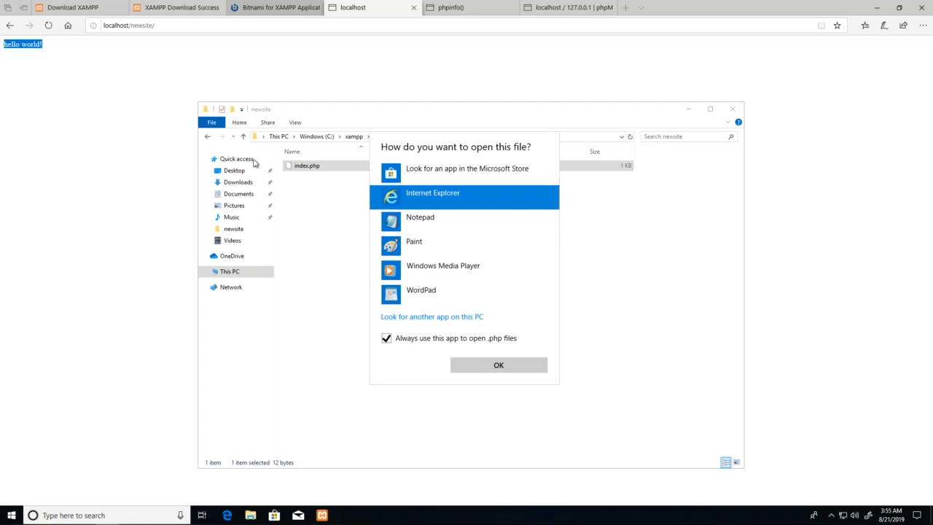
click(417, 220)
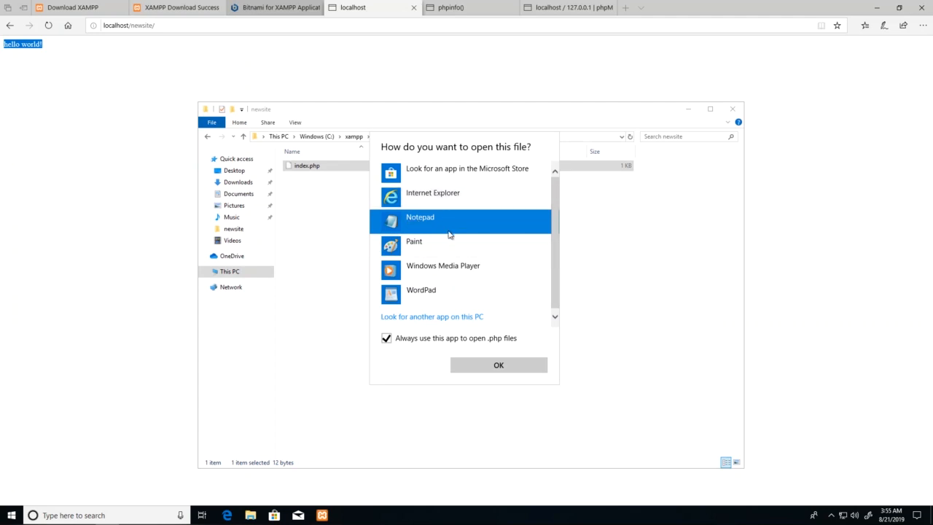
click(502, 368)
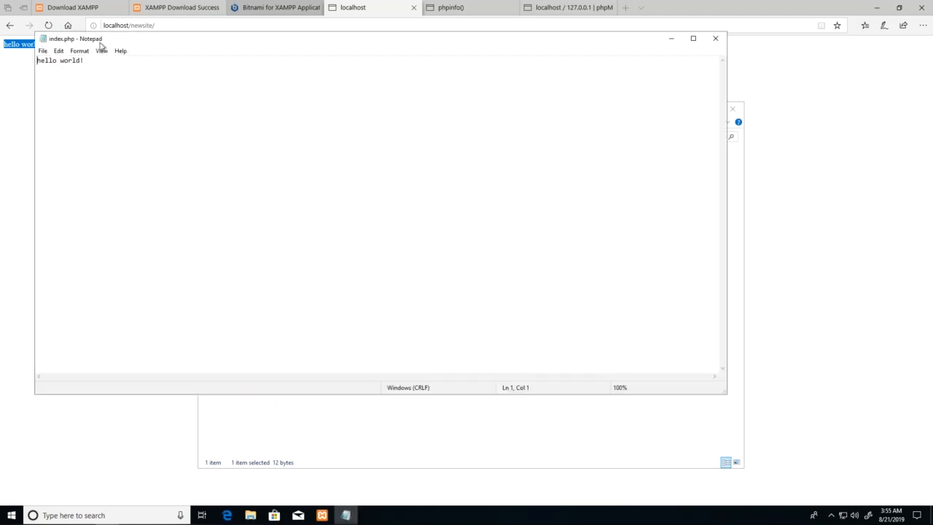
mouse_move(100, 42)
mouse_down()
mouse_move(174, 103)
mouse_move(205, 101)
mouse_move(114, 49)
mouse_up()
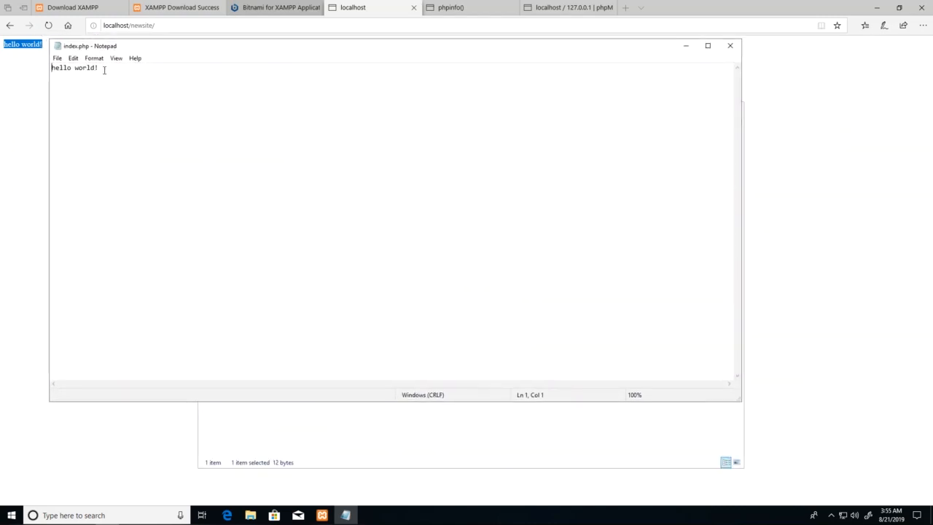